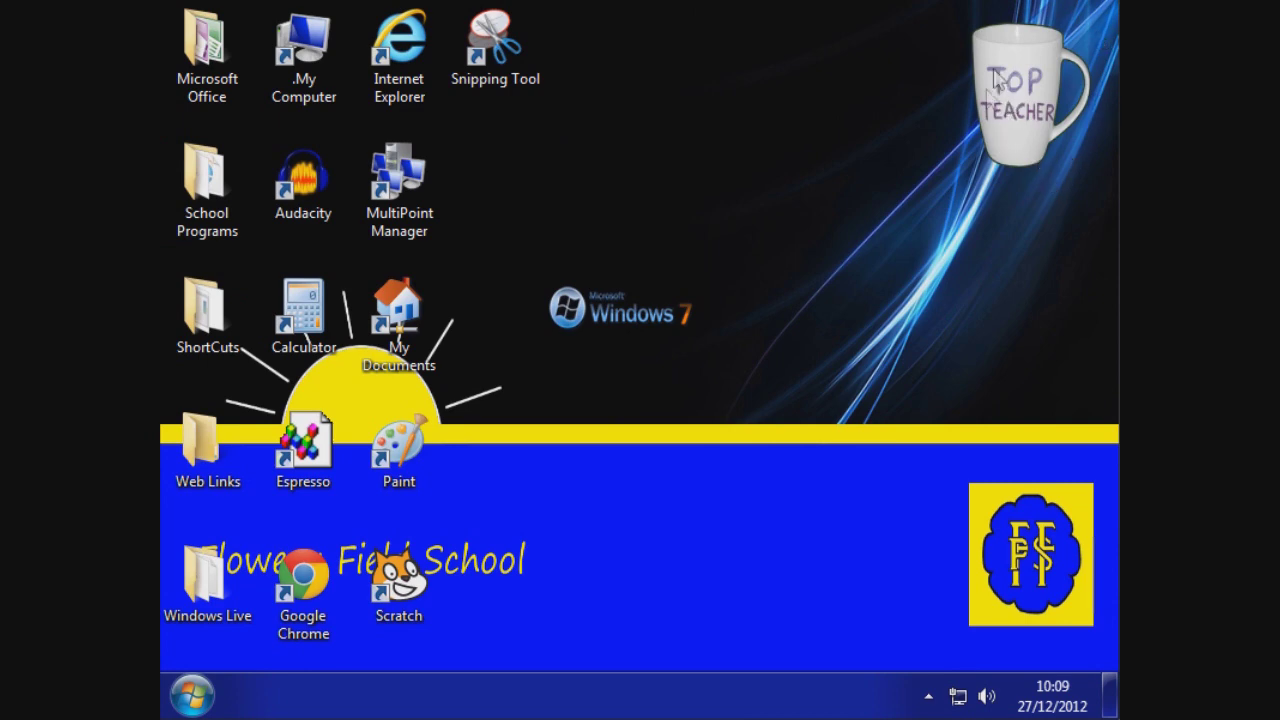
Step: Open the My Documents network folder from the desktop to view its contents, and close it
{"action": "double_click", "coordinate": [398, 310]}
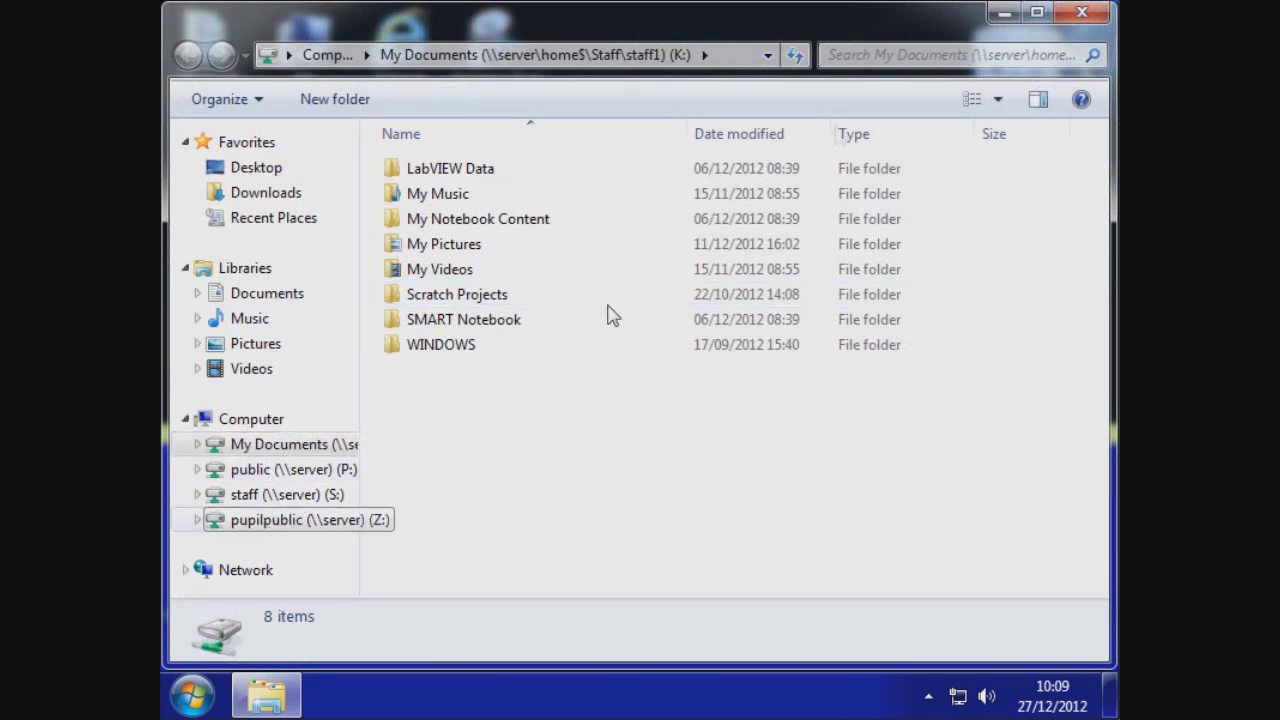
{"action": "left_click", "coordinate": [1078, 14]}
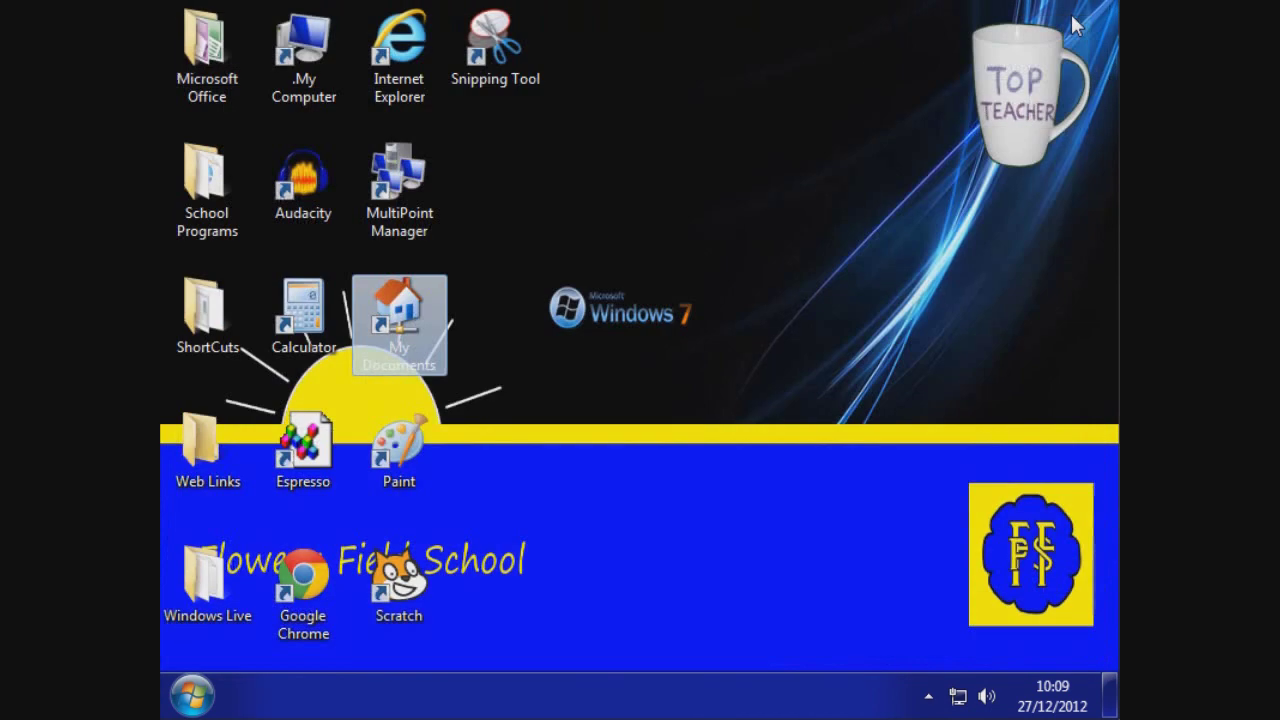
Step: Launch Microsoft Excel 2010 from the Microsoft Office desktop folder, and close both Excel and the folder
{"action": "double_click", "coordinate": [207, 60]}
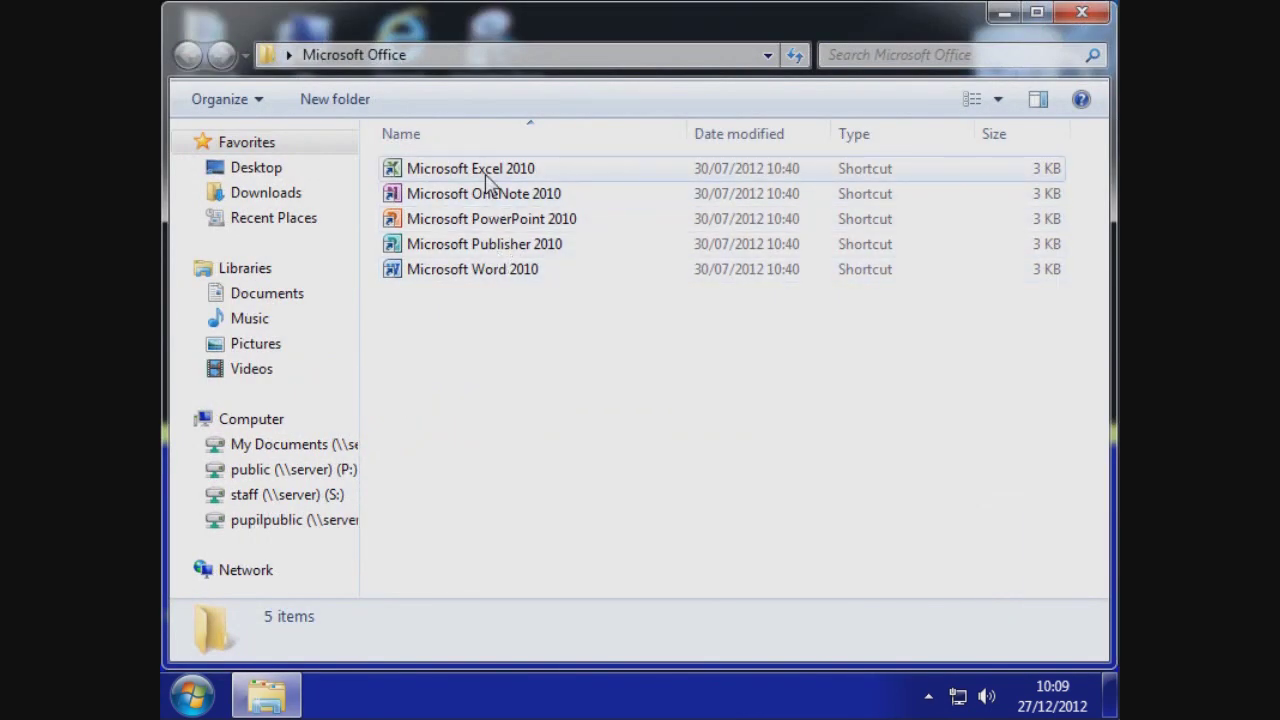
{"action": "double_click", "coordinate": [490, 170]}
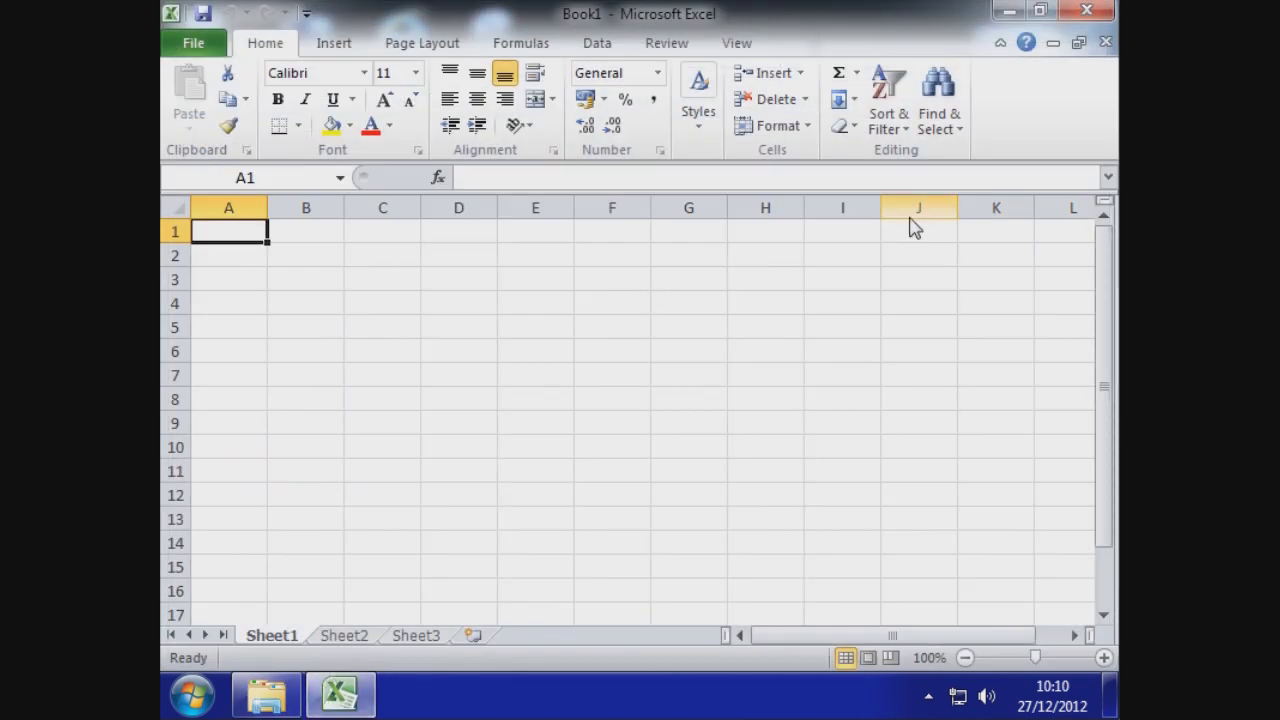
{"action": "left_click", "coordinate": [1084, 14]}
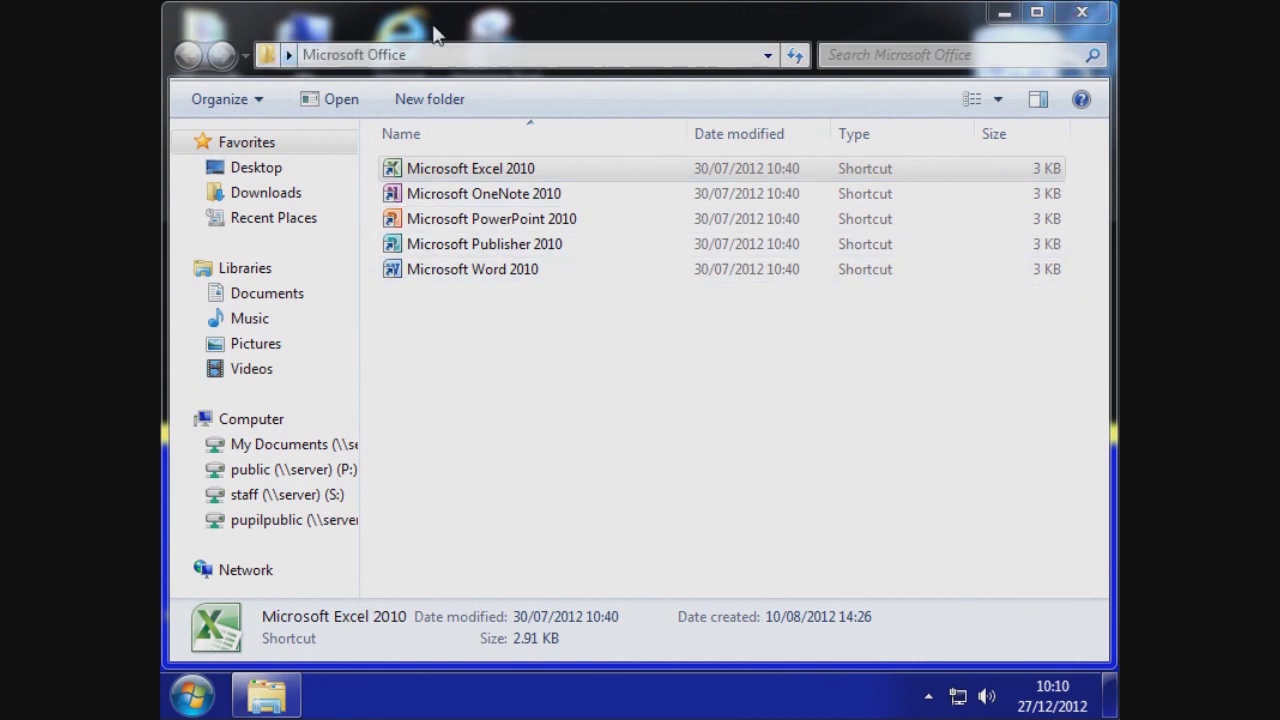
{"action": "left_click", "coordinate": [1088, 18]}
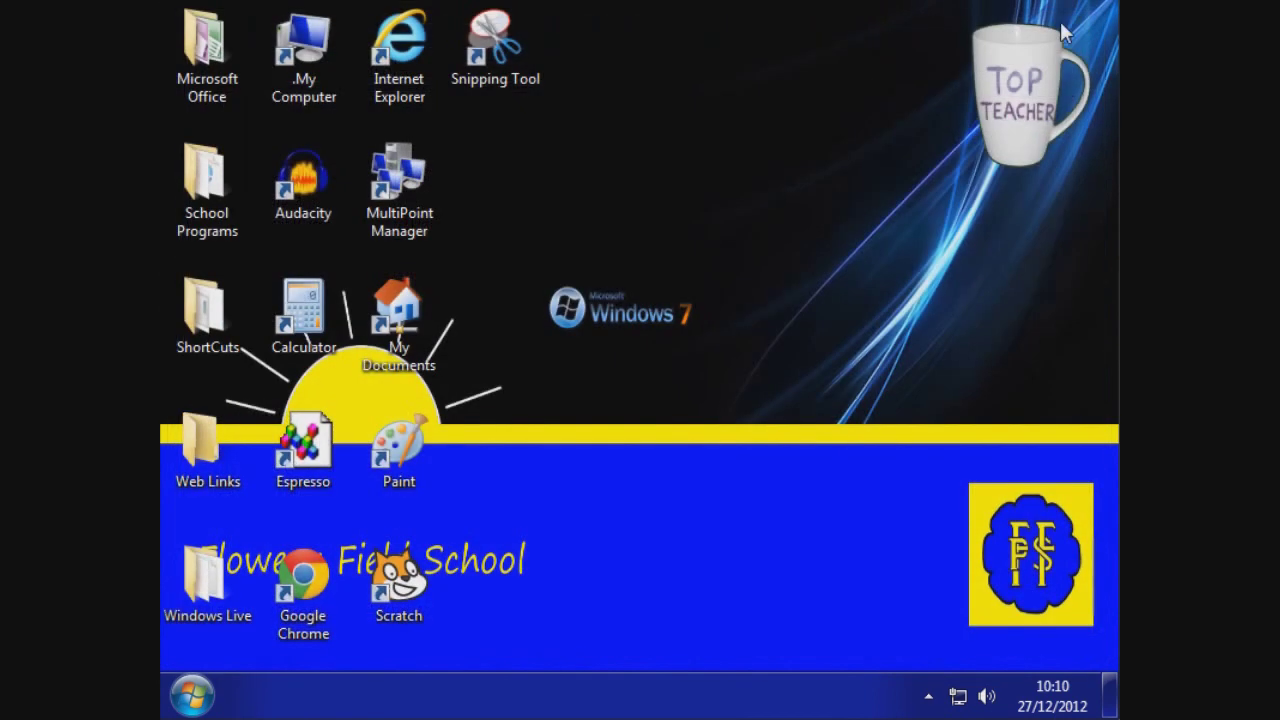
Step: View the contents of the School Programs folder and the Web Links folder, closing each one
{"action": "double_click", "coordinate": [210, 182]}
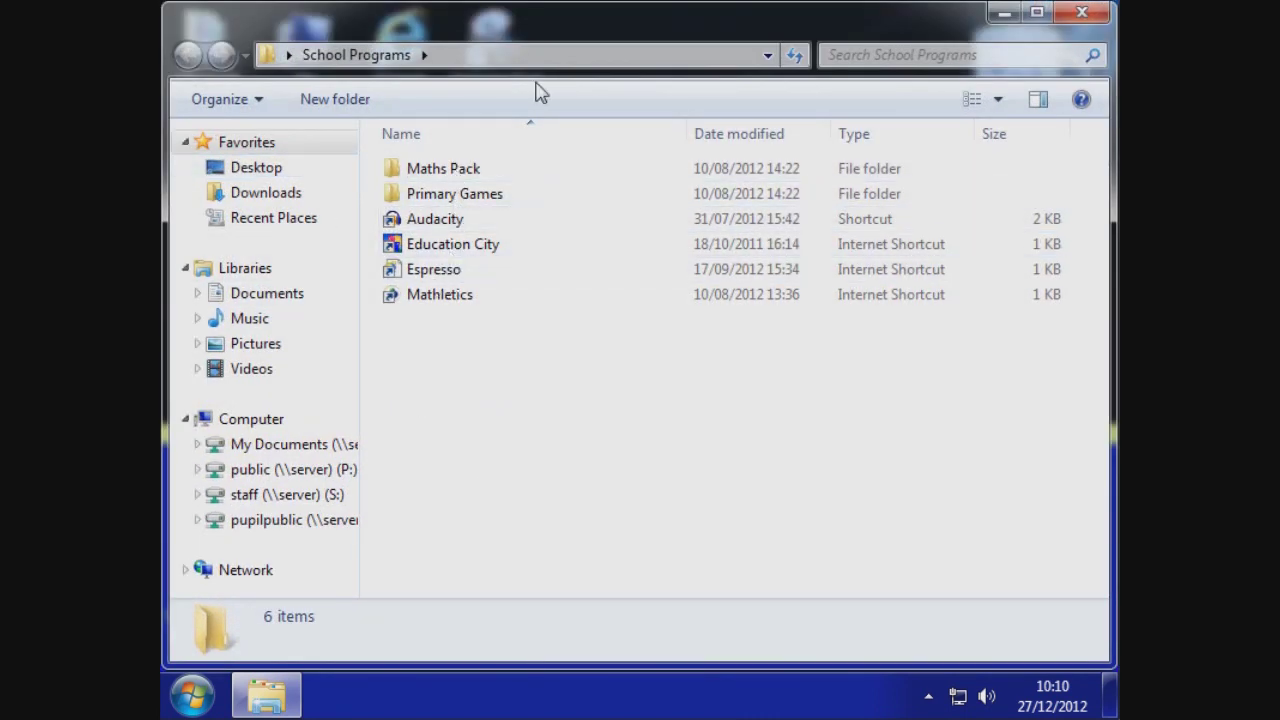
{"action": "left_click", "coordinate": [1083, 14]}
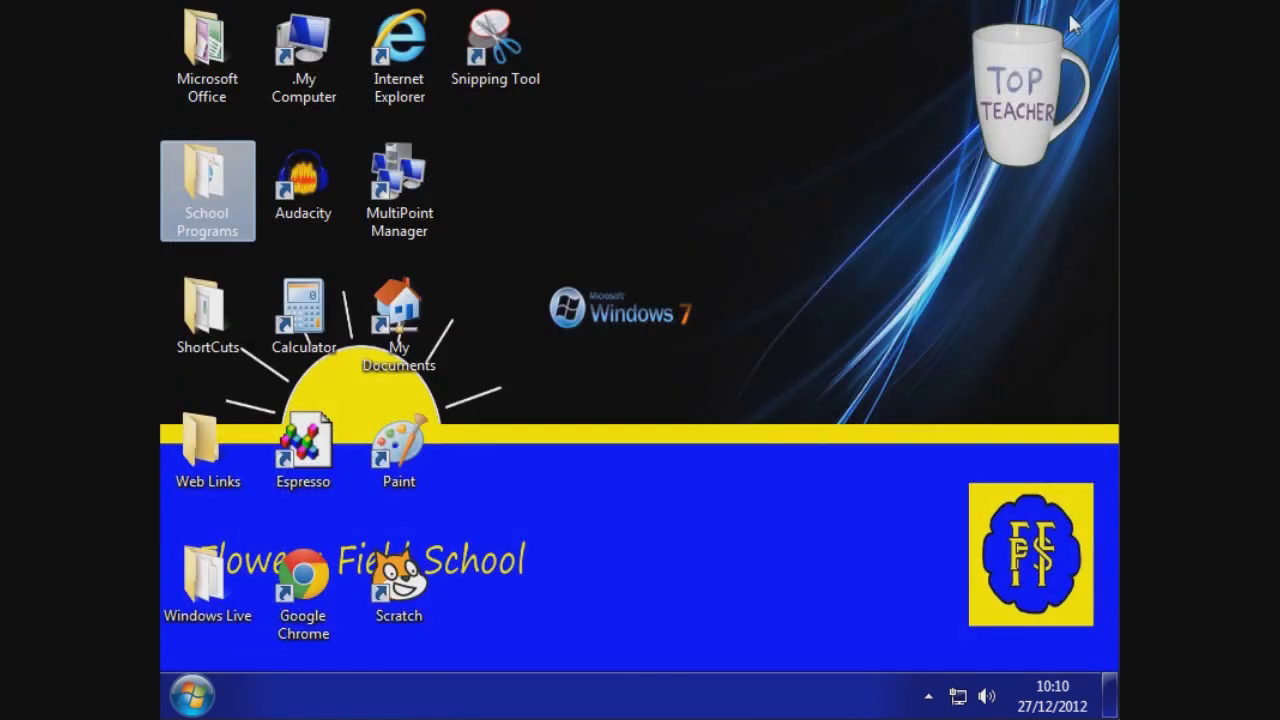
{"action": "double_click", "coordinate": [215, 440]}
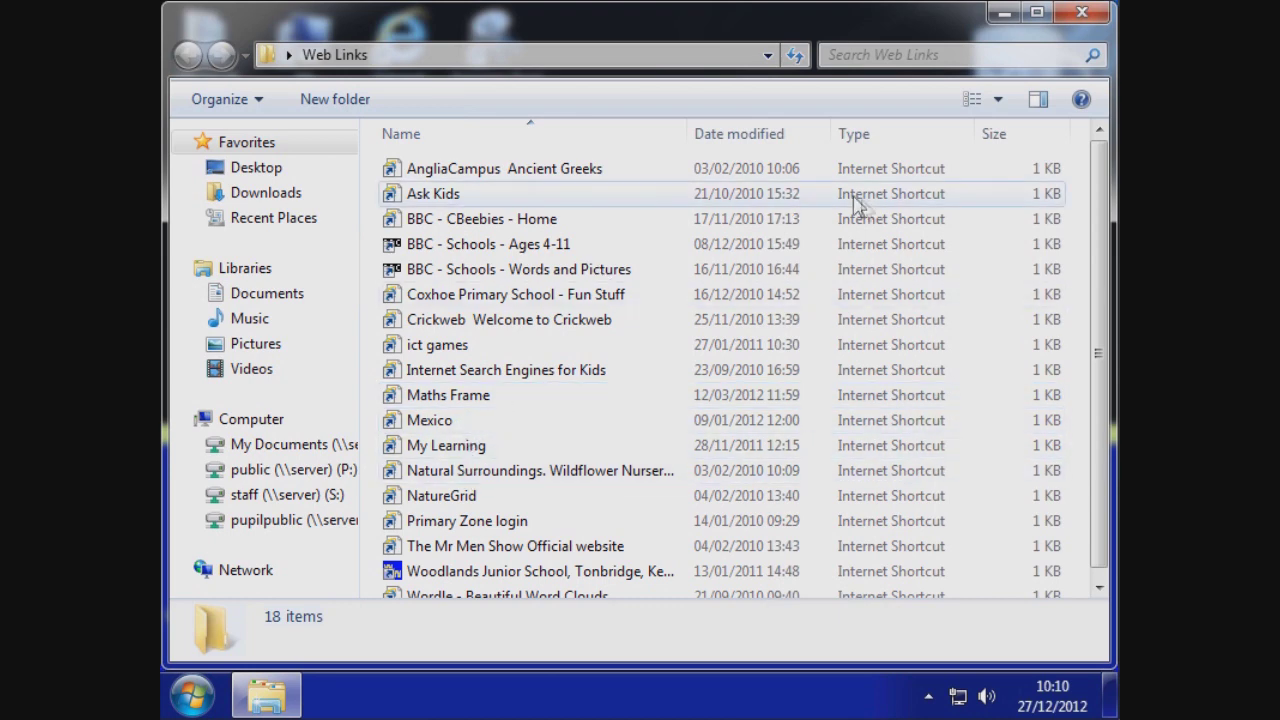
{"action": "left_click", "coordinate": [1082, 13]}
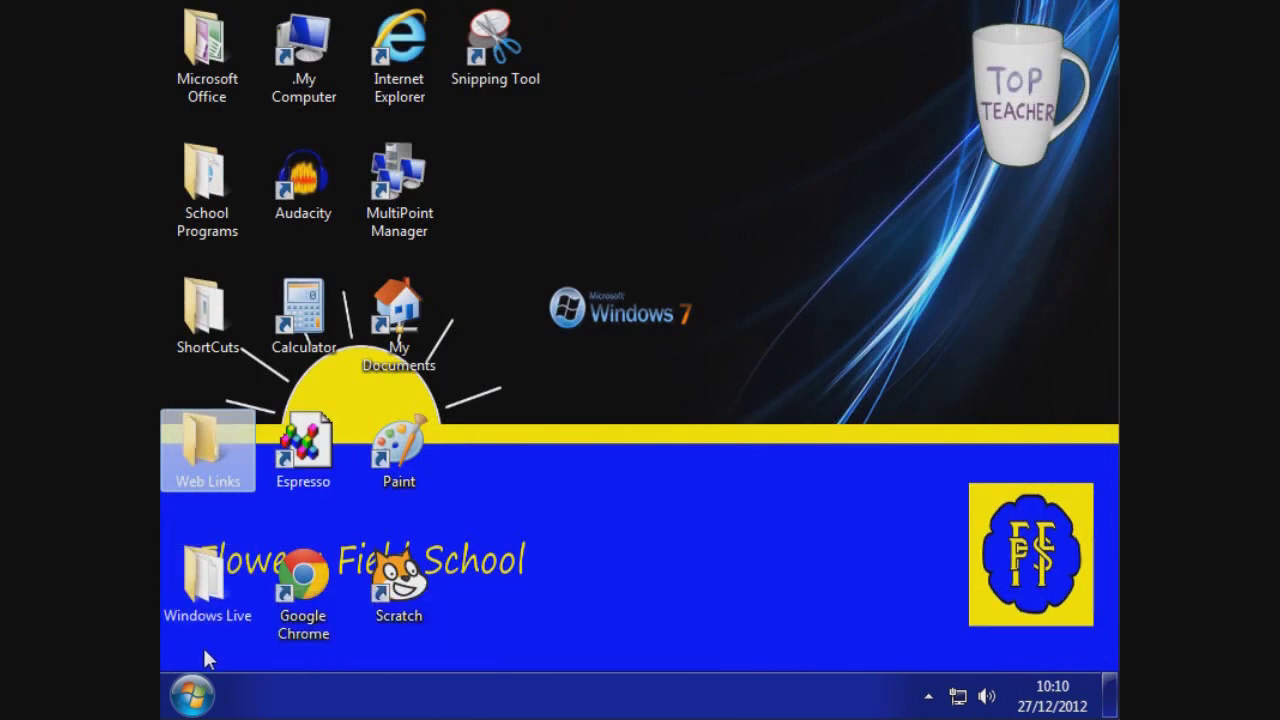
Step: View Devices and Printers, close it, and log off the staff session
{"action": "left_click", "coordinate": [192, 694]}
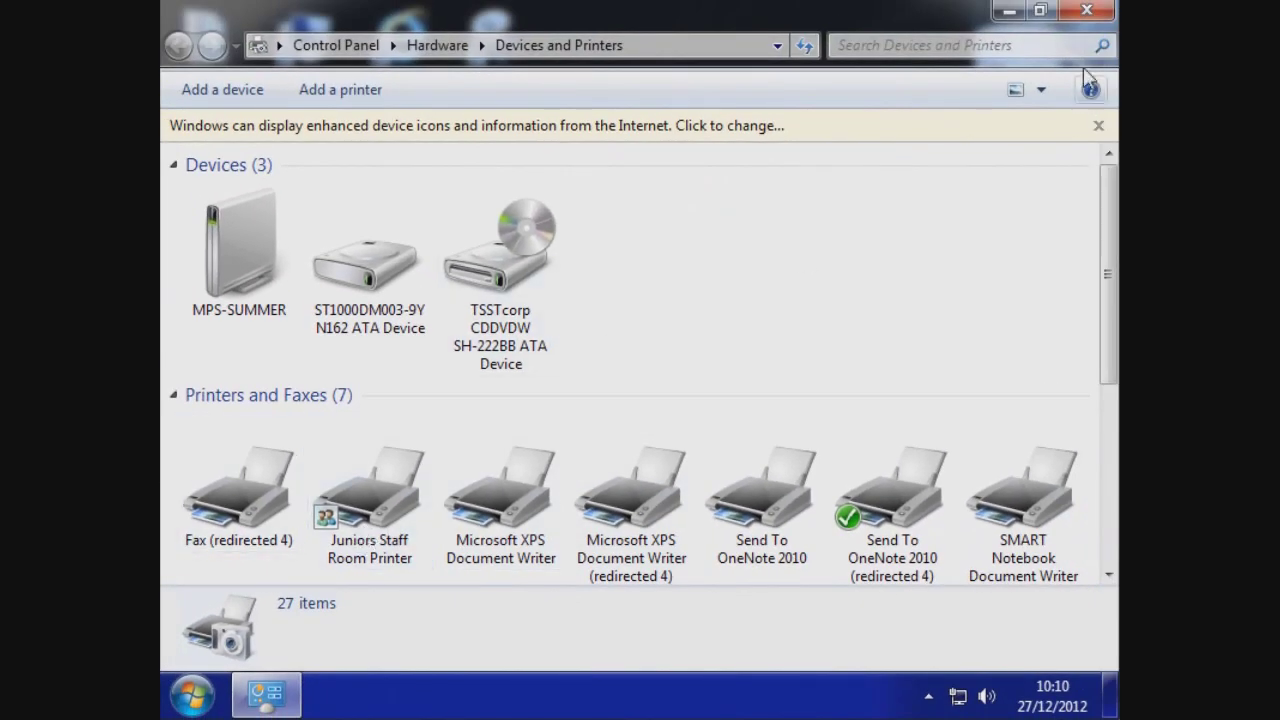
{"action": "left_click", "coordinate": [1080, 14]}
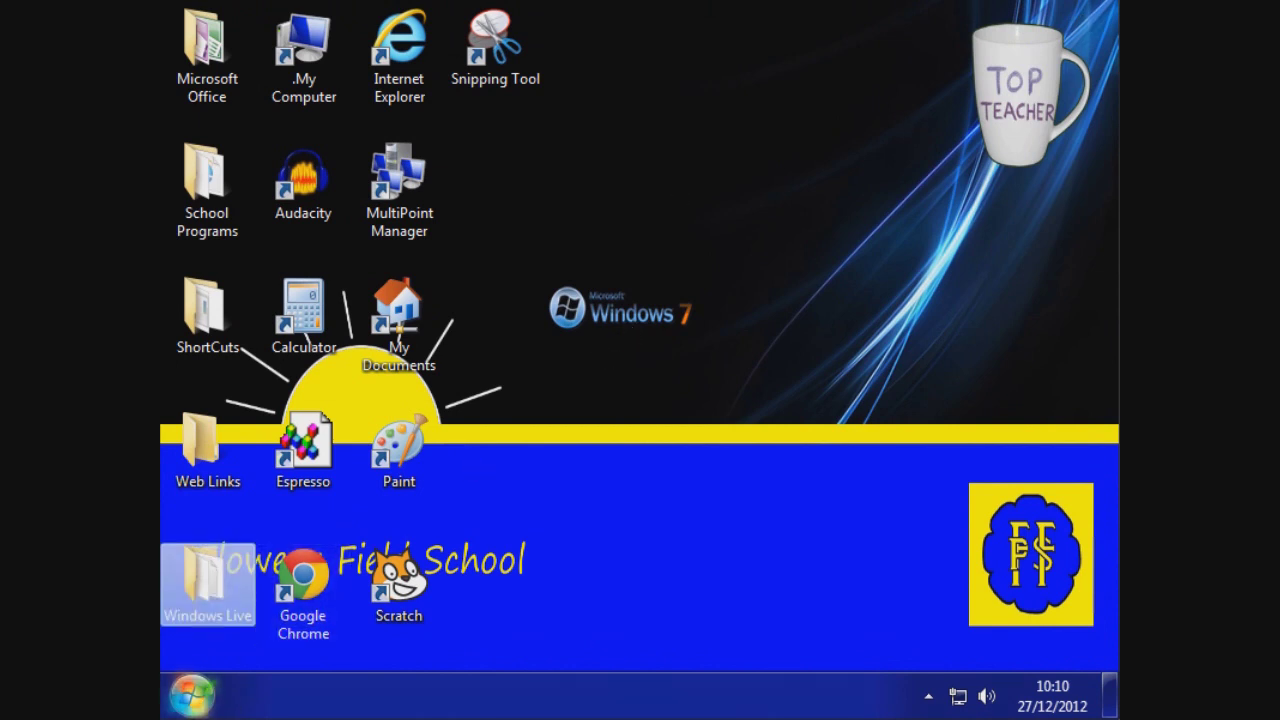
{"action": "left_click", "coordinate": [186, 705]}
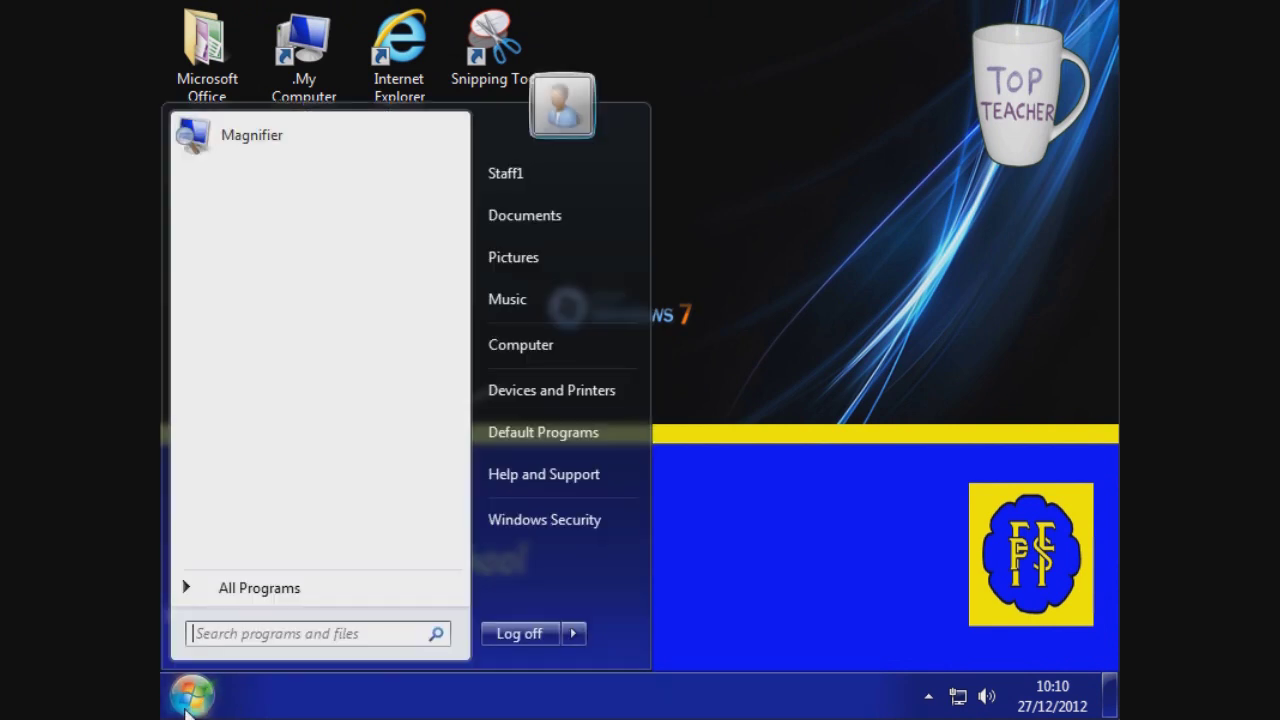
{"action": "left_click", "coordinate": [514, 634]}
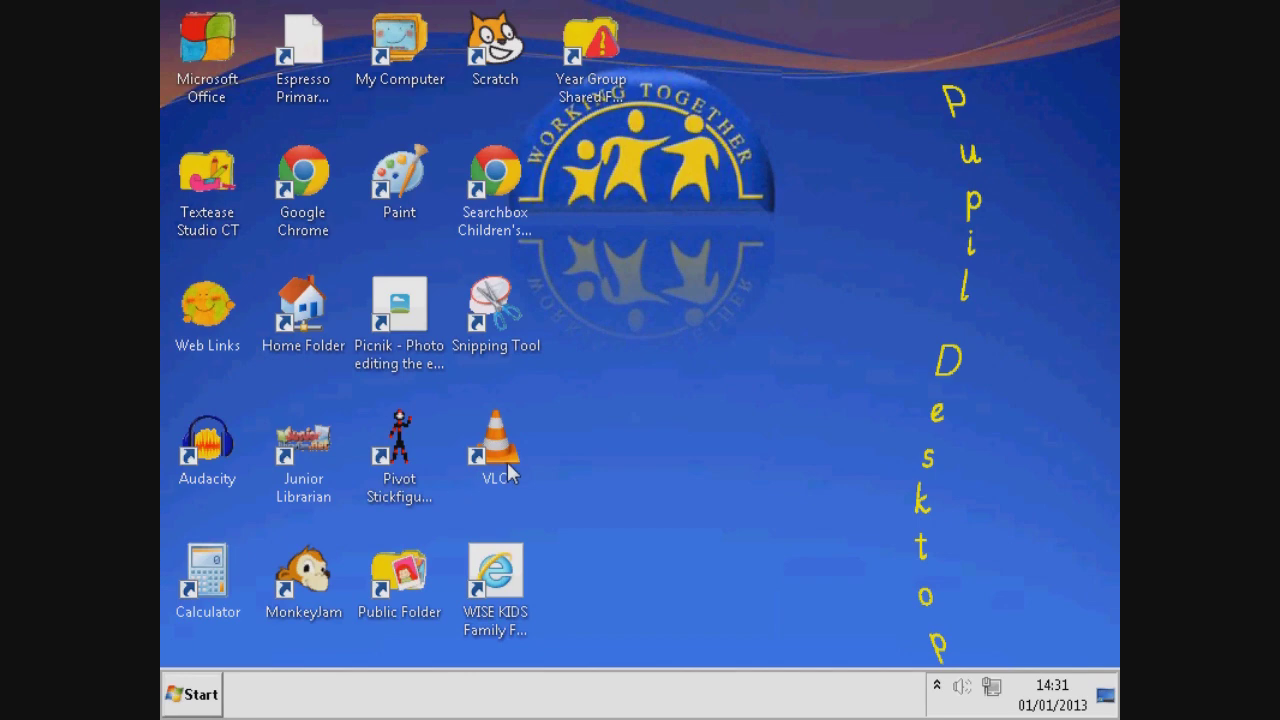
Step: View the available drives in My Computer on the pupil desktop, and close the window
{"action": "double_click", "coordinate": [400, 45]}
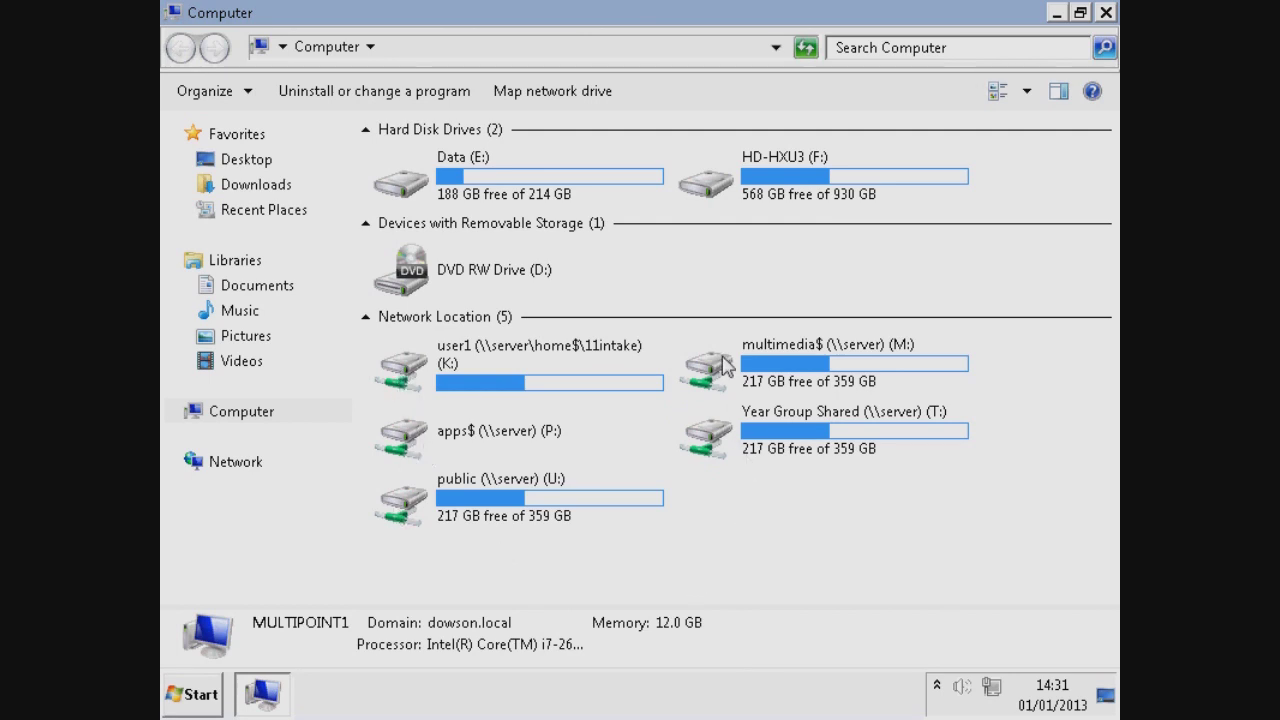
{"action": "key", "text": "alt+F4"}
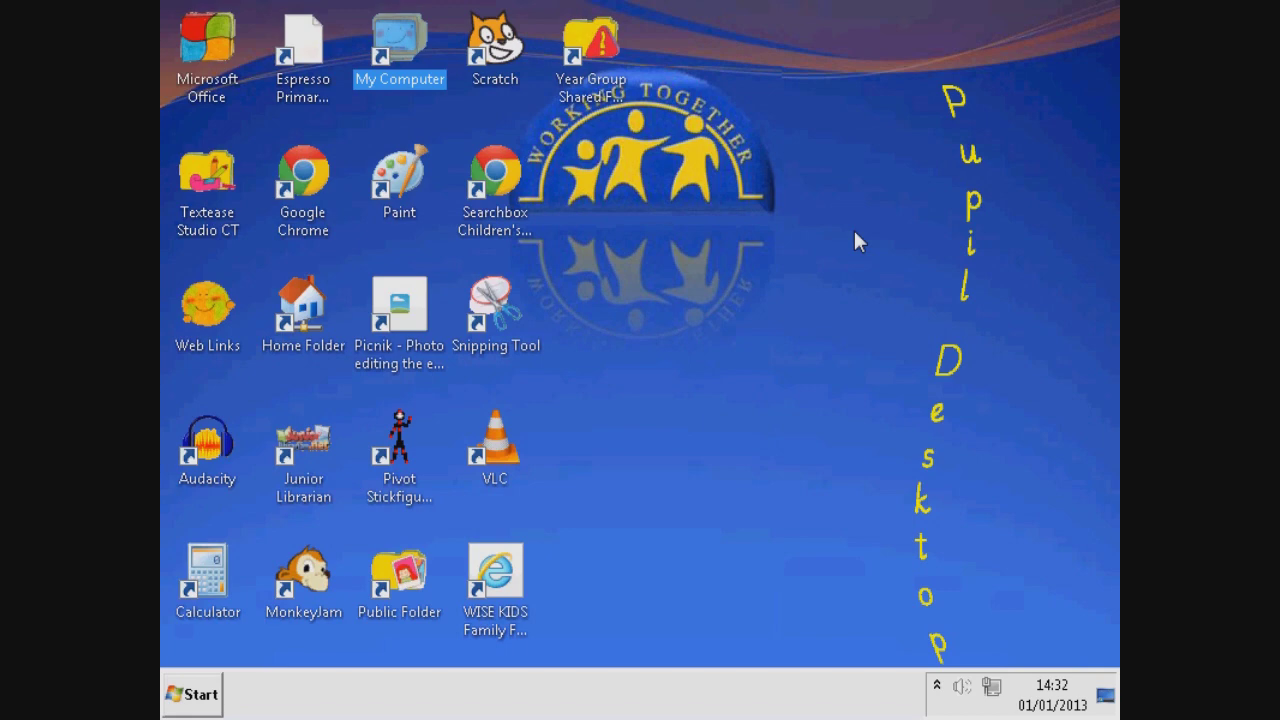
Step: Launch Microsoft Publisher 2010 from the Microsoft Office folder and create a brochure from the Installed Templates
{"action": "left_click", "coordinate": [213, 60]}
{"action": "double_click", "coordinate": [213, 60]}
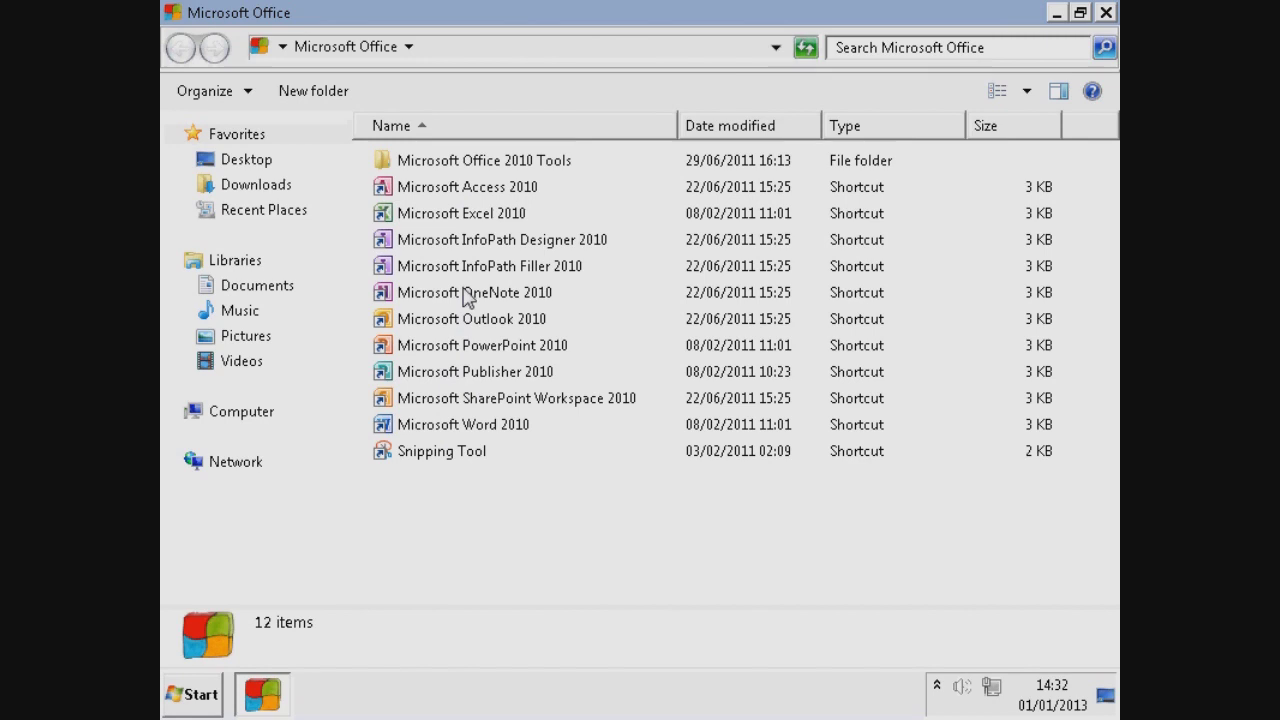
{"action": "double_click", "coordinate": [465, 375]}
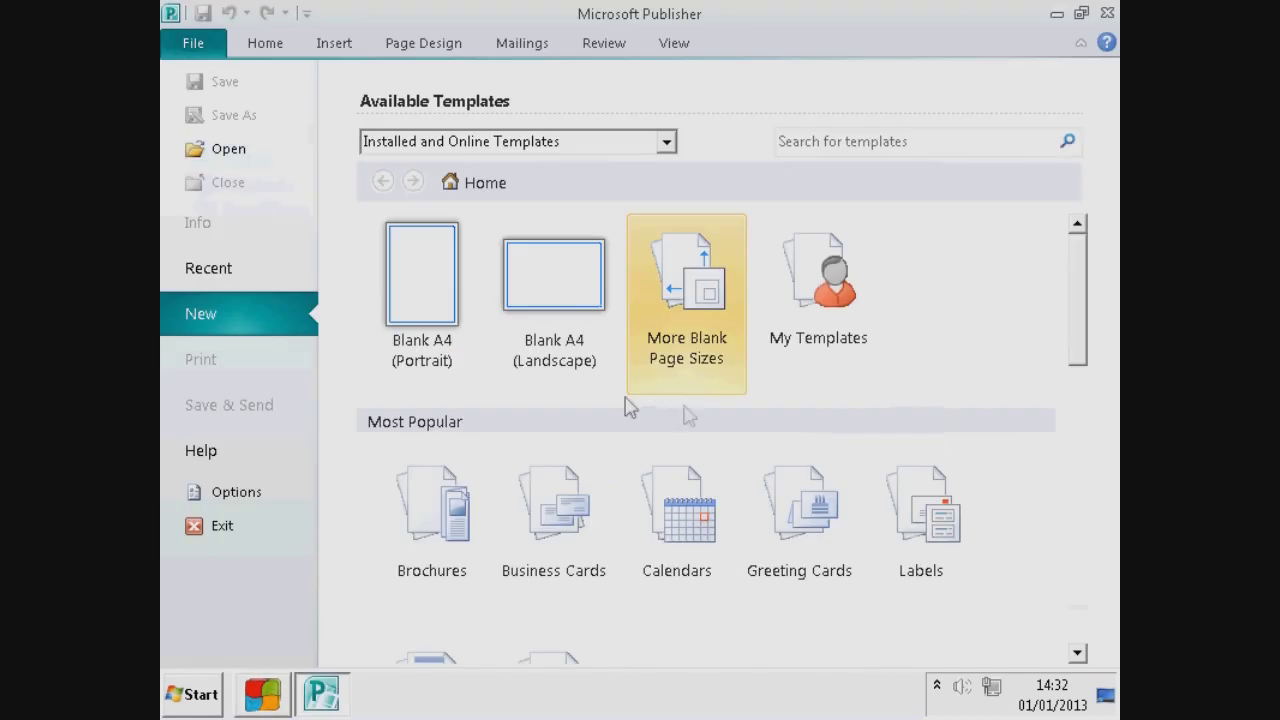
{"action": "left_click", "coordinate": [666, 141]}
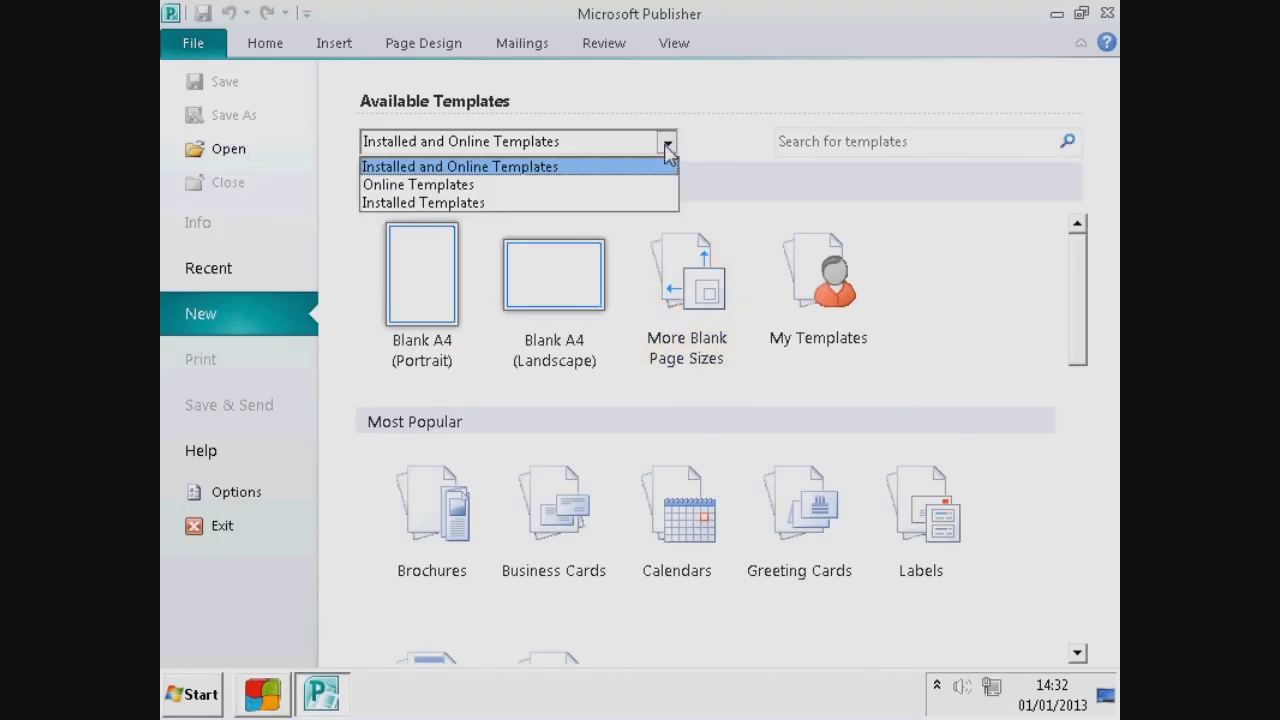
{"action": "left_click", "coordinate": [435, 204]}
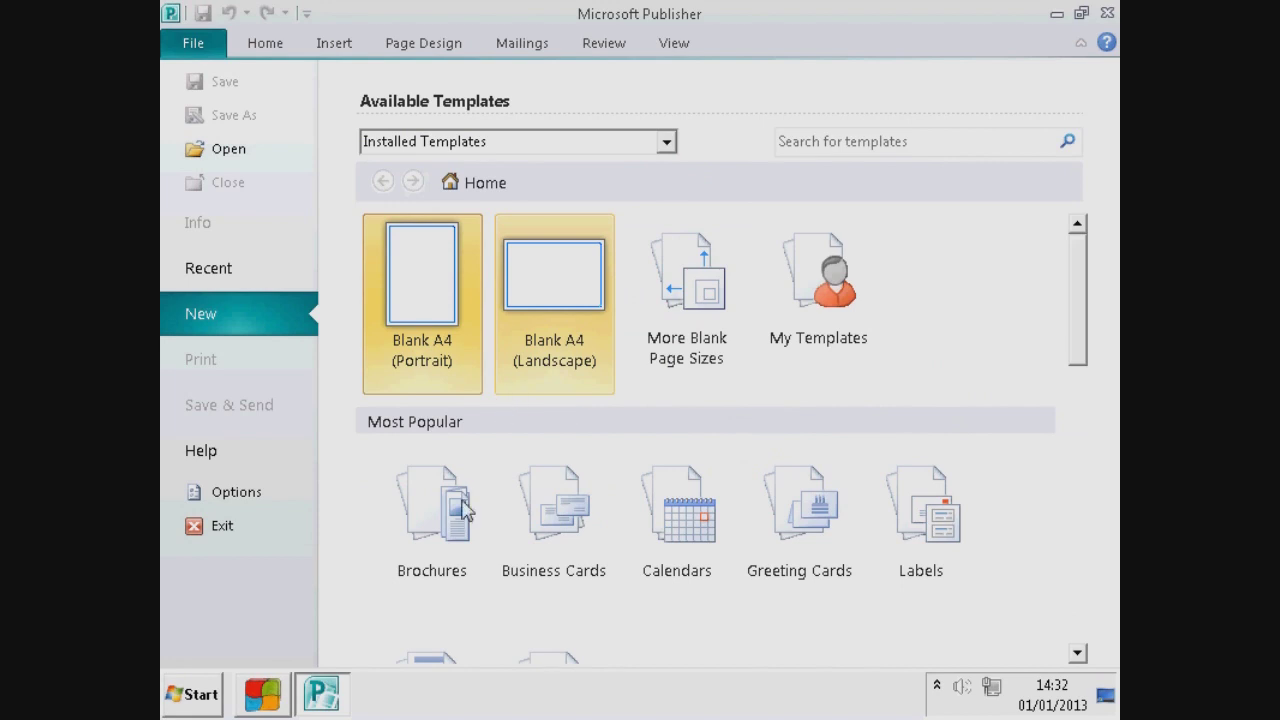
{"action": "left_click", "coordinate": [432, 516]}
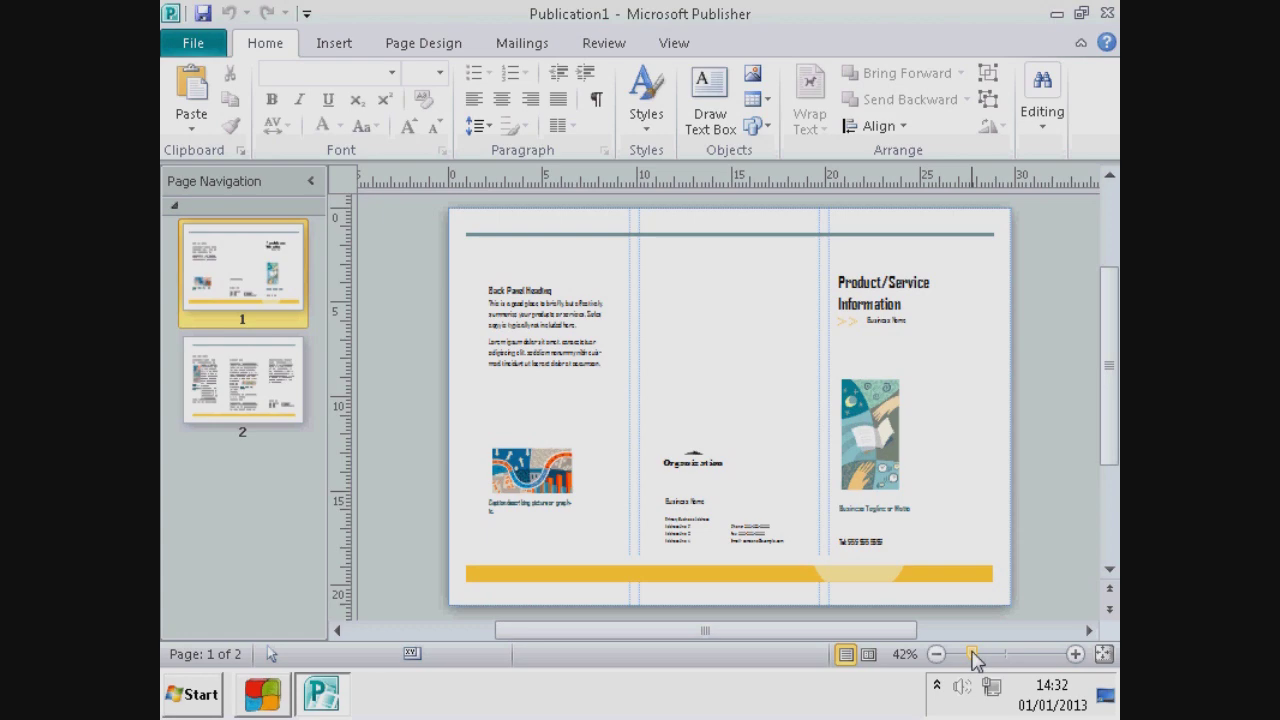
Step: Examine the brochure's first page close up, and close Publisher and the Microsoft Office folder
{"action": "left_click_drag", "start_coordinate": [971, 654], "coordinate": [997, 654]}
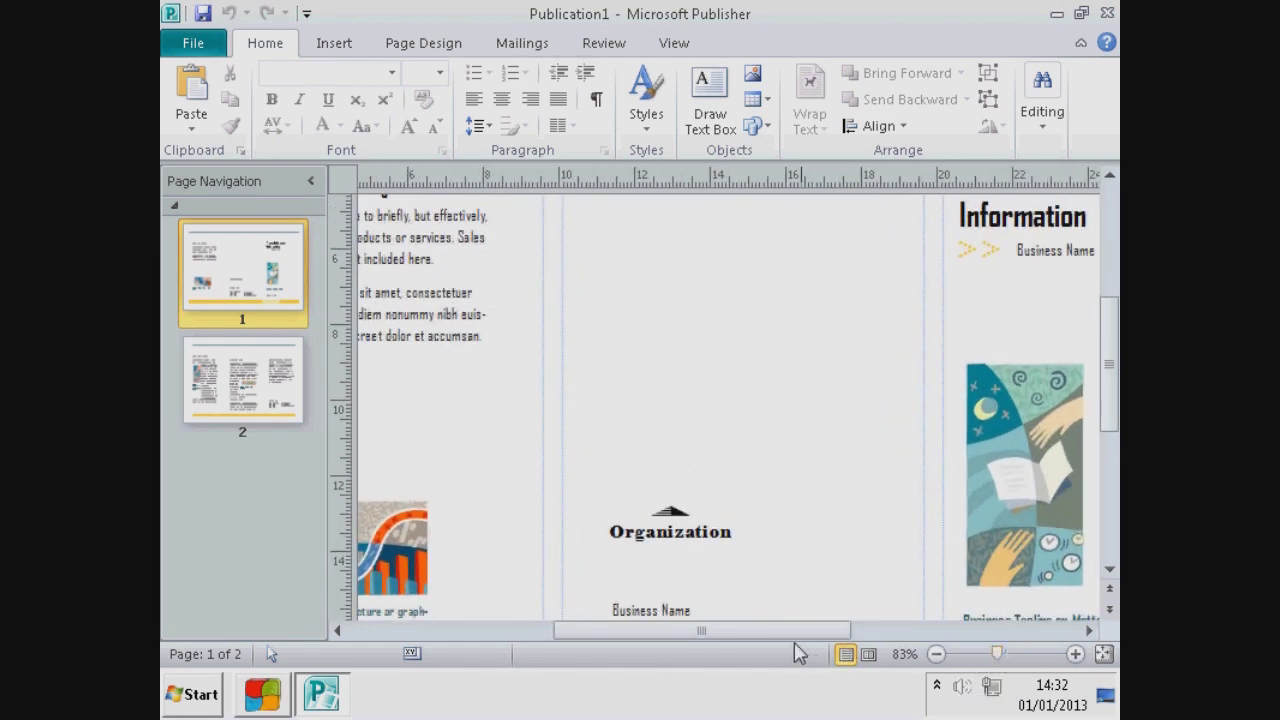
{"action": "left_click_drag", "start_coordinate": [790, 634], "coordinate": [872, 636]}
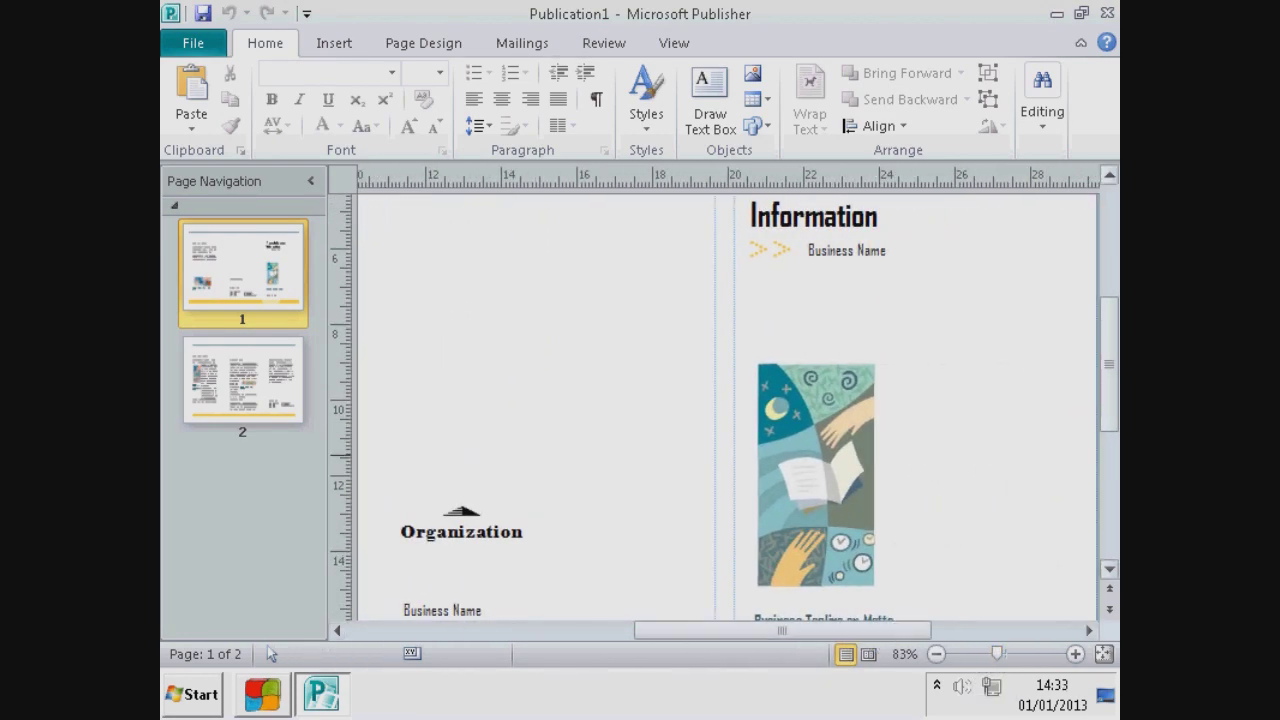
{"action": "left_click_drag", "start_coordinate": [1117, 400], "coordinate": [1110, 435]}
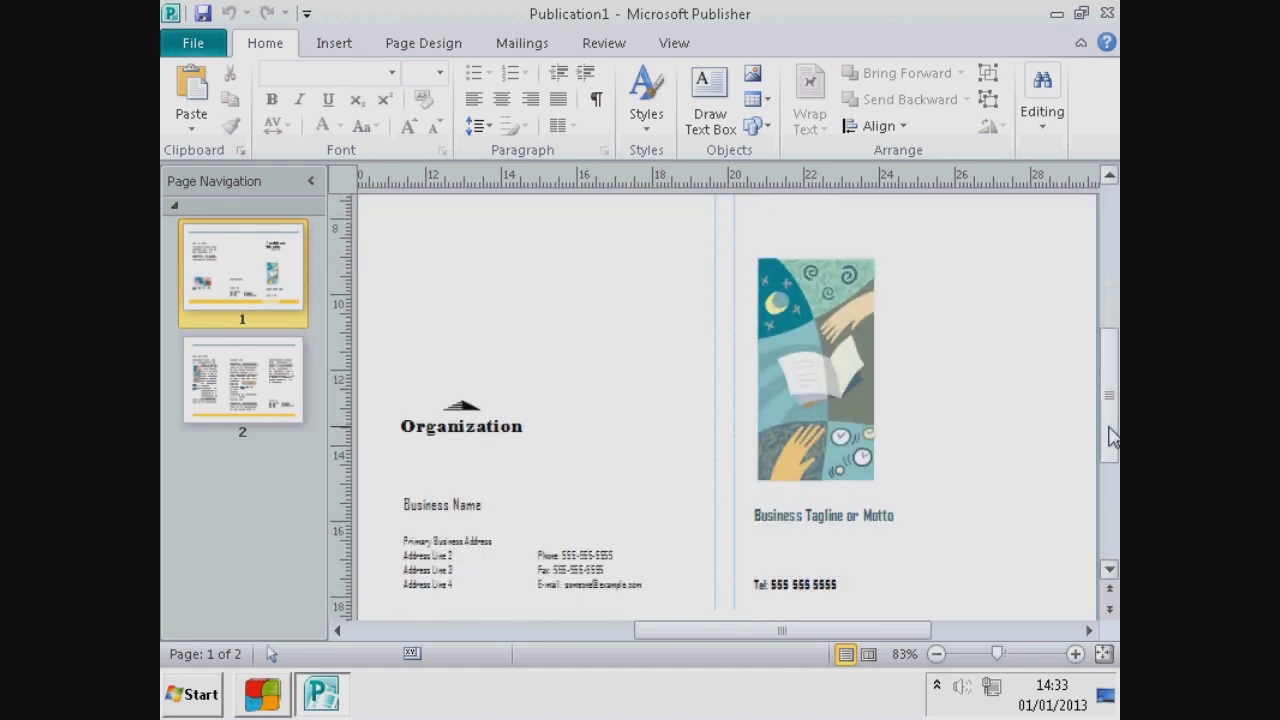
{"action": "left_click", "coordinate": [1108, 14]}
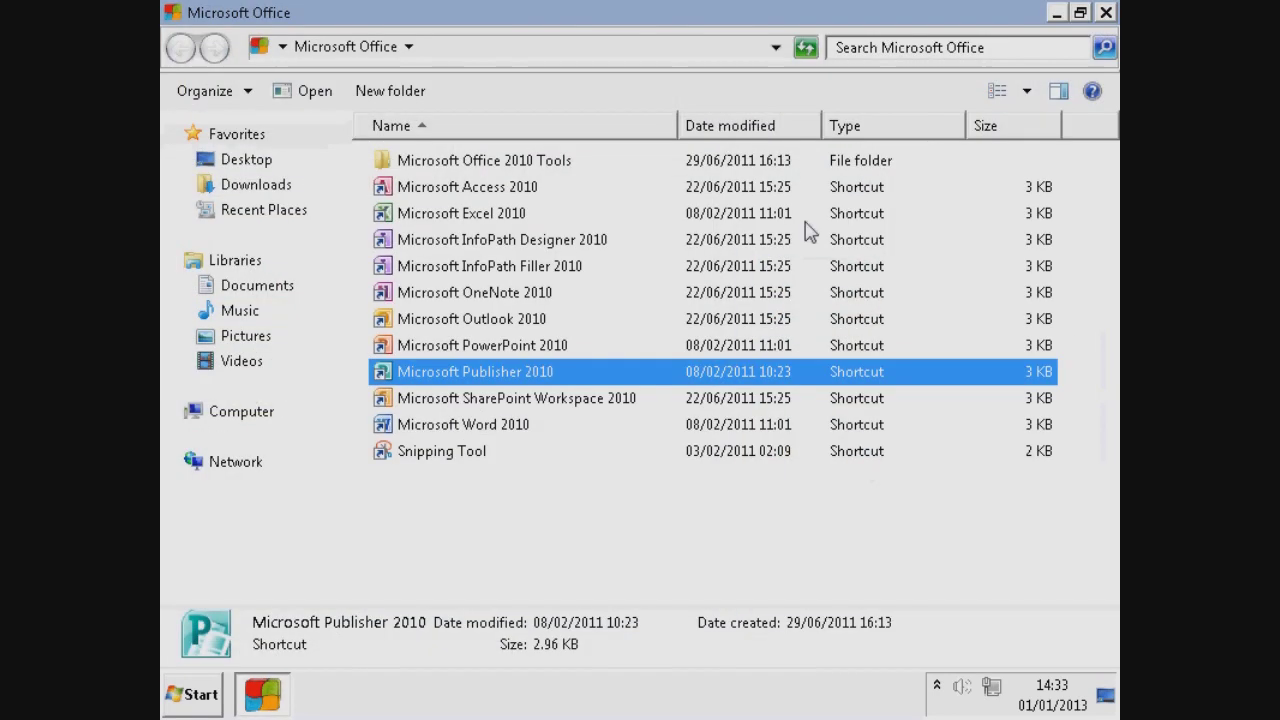
{"action": "left_click", "coordinate": [1106, 13]}
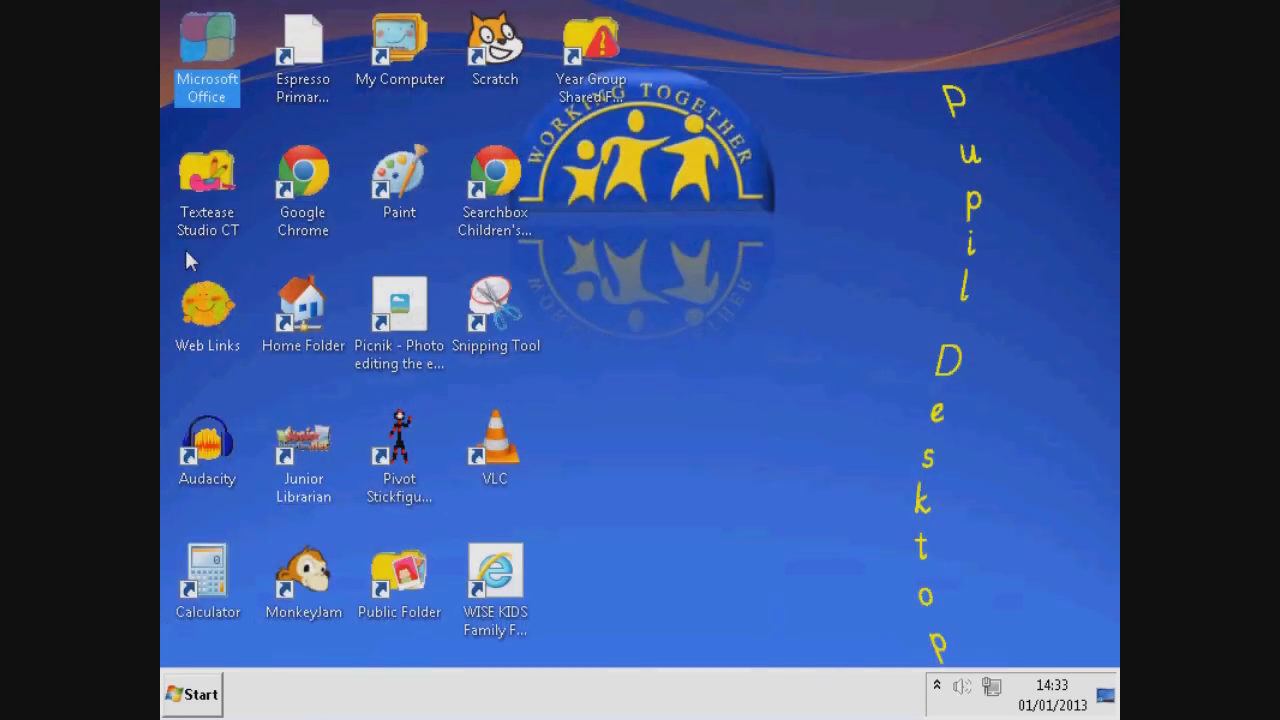
Step: Launch Textease Studio CT from its desktop folder and enter "This is a test" in the blank document
{"action": "double_click", "coordinate": [205, 180]}
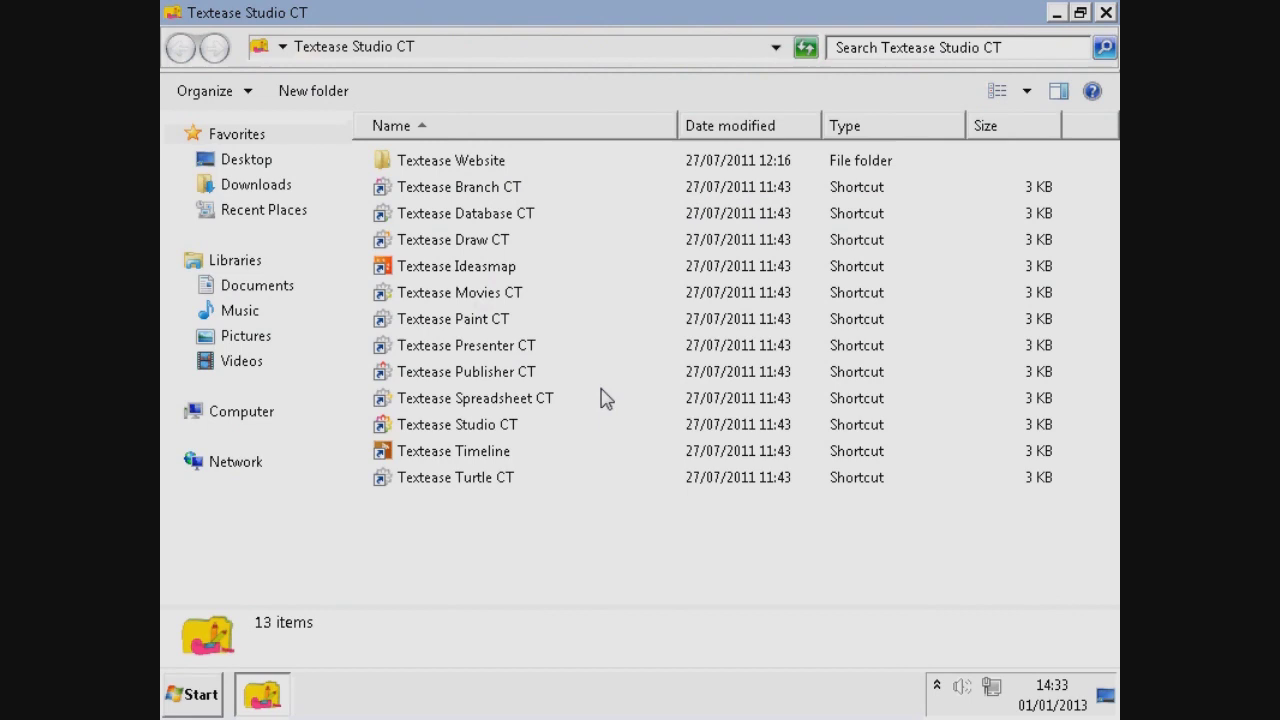
{"action": "left_click", "coordinate": [487, 425]}
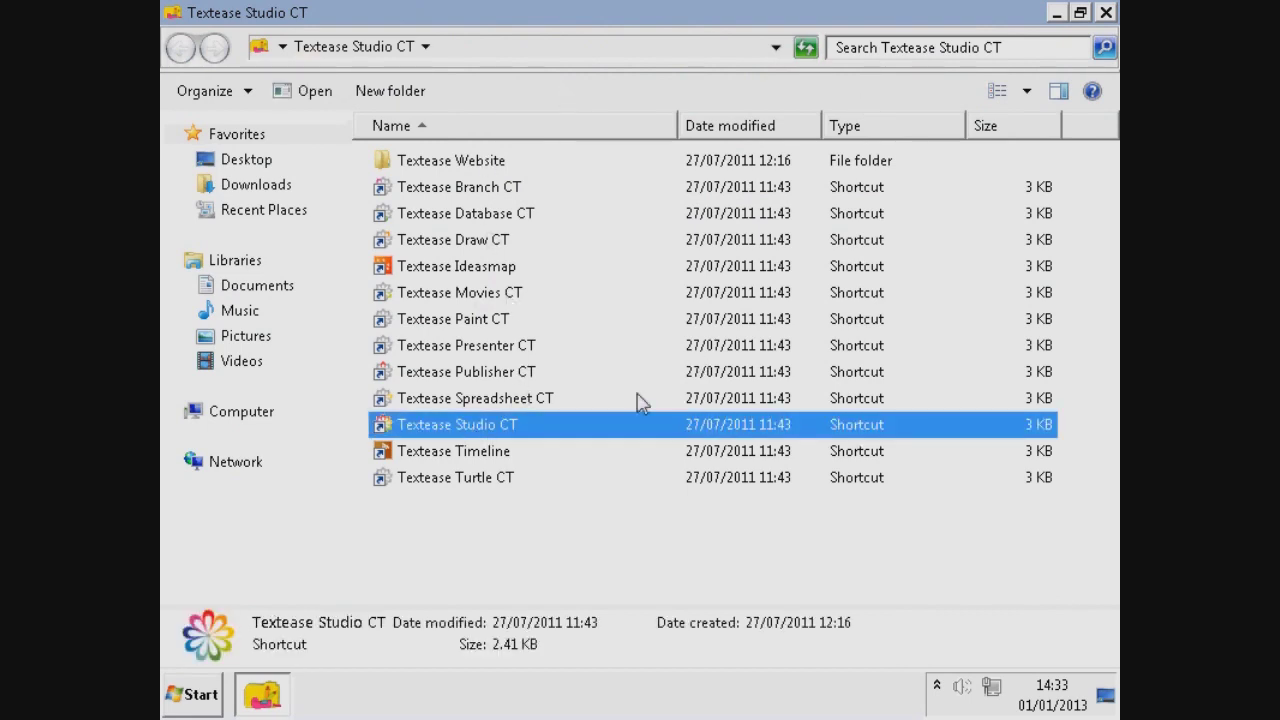
{"action": "double_click", "coordinate": [551, 432]}
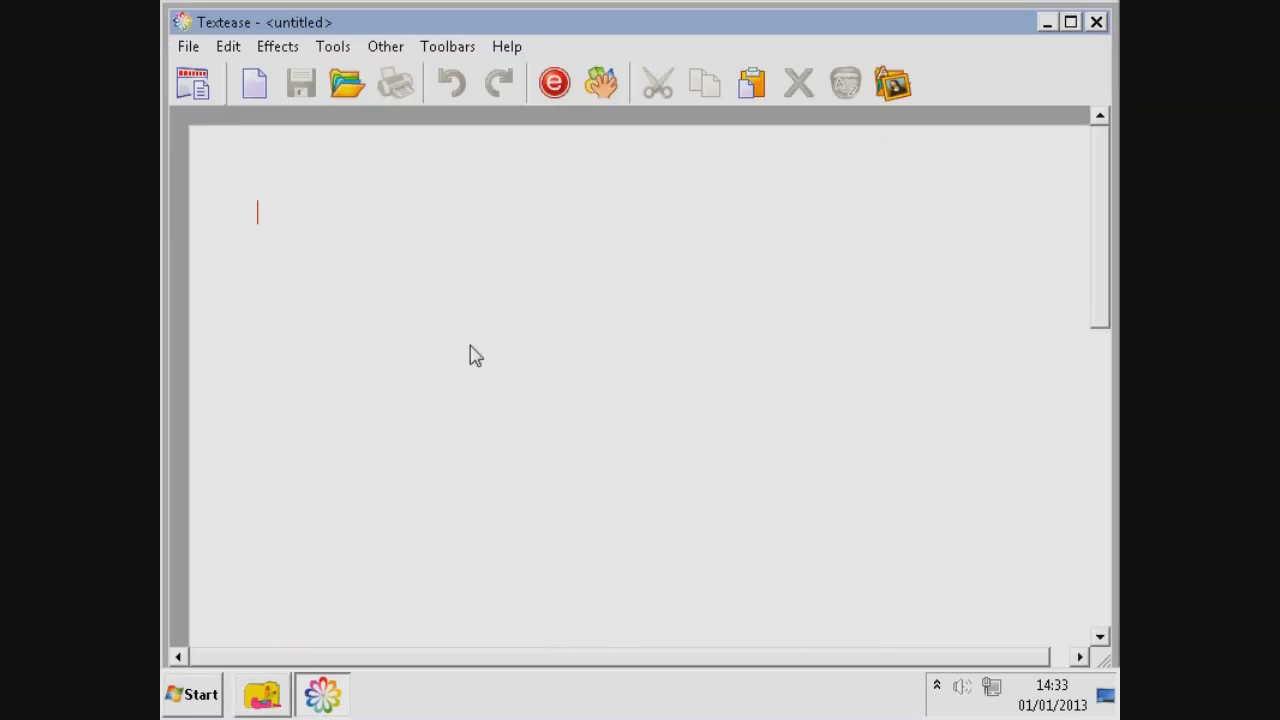
{"action": "type", "text": "This is "}
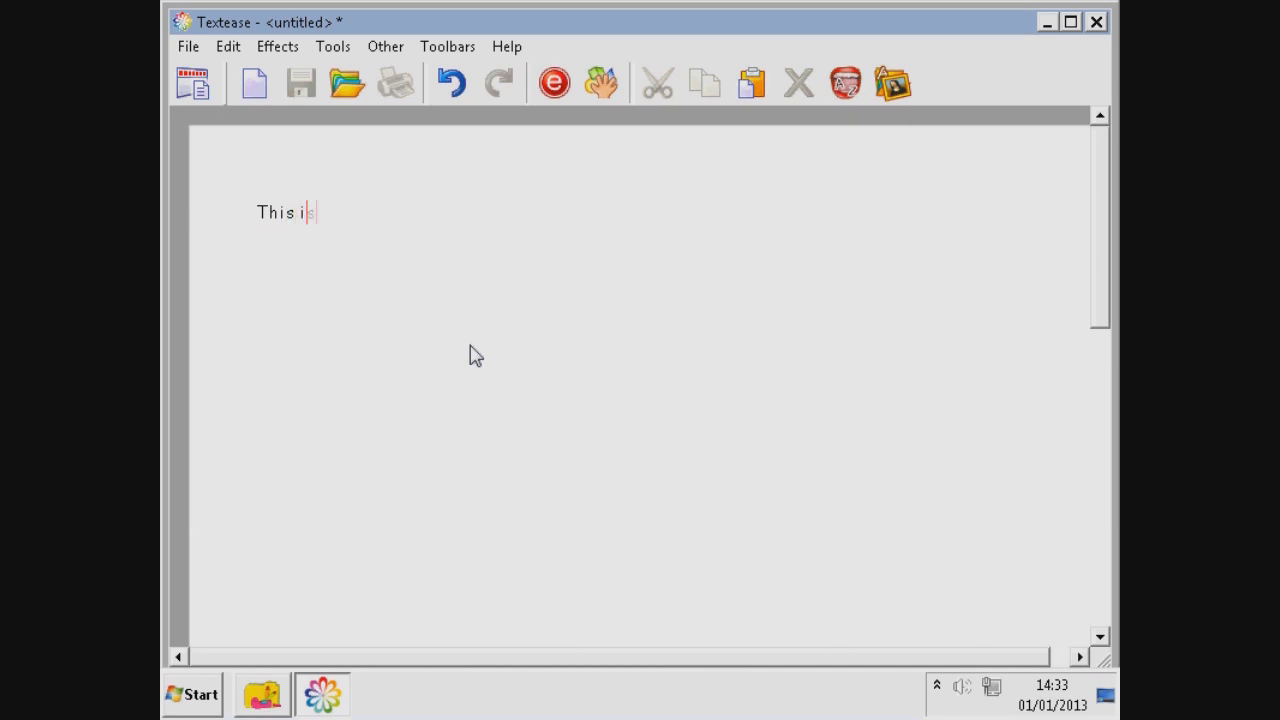
{"action": "type", "text": "a test"}
Step: Enlarge the "This is a test" text object and move it further right on the page
{"action": "left_click_drag", "start_coordinate": [230, 182], "coordinate": [356, 238]}
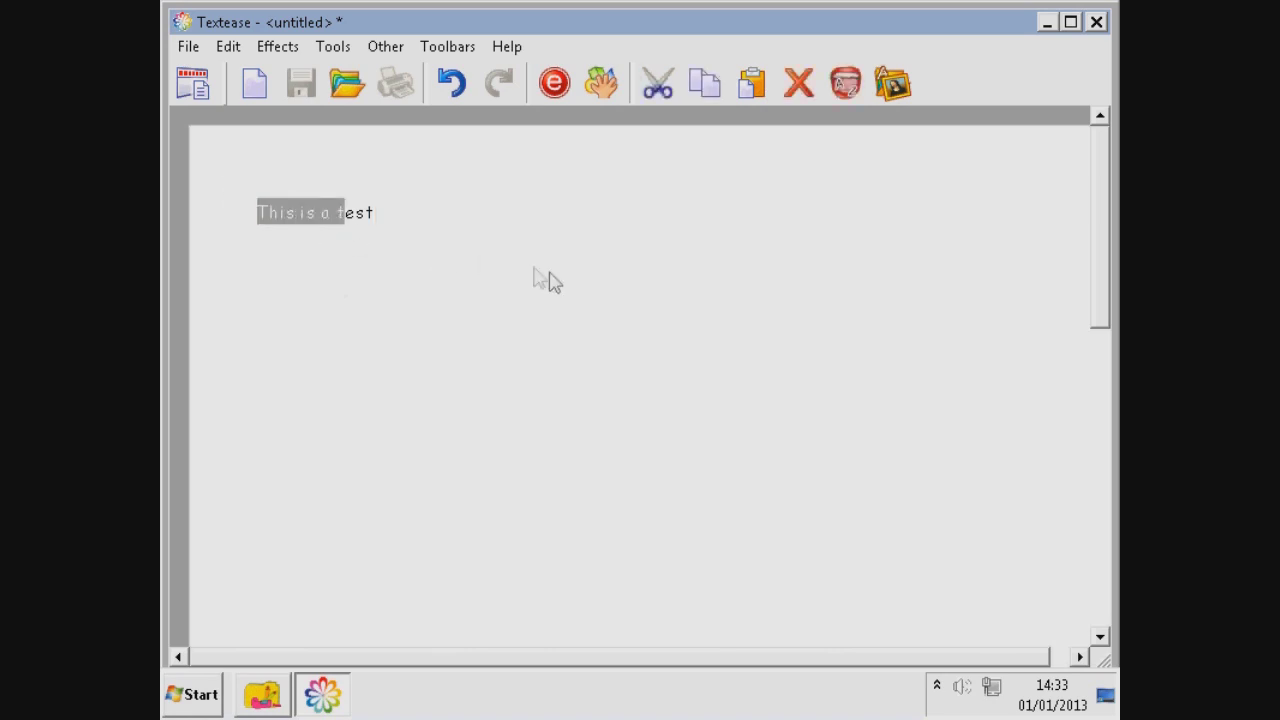
{"action": "left_click_drag", "start_coordinate": [237, 168], "coordinate": [705, 491]}
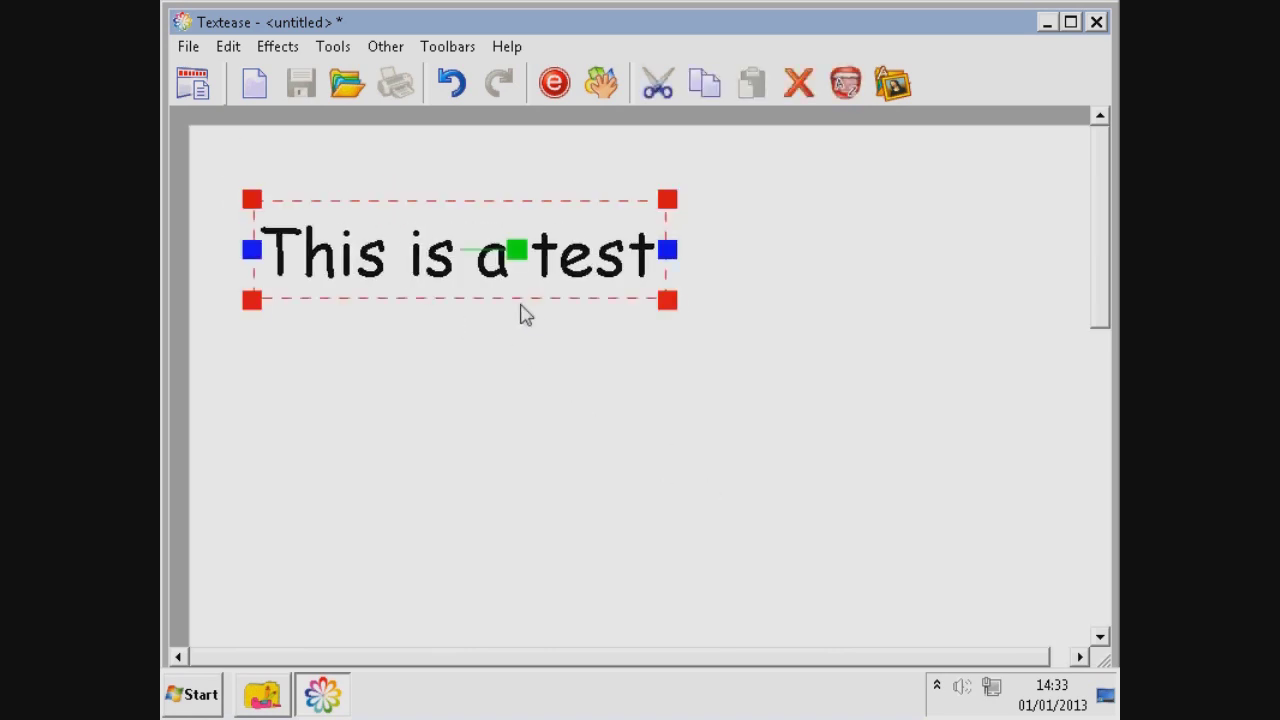
{"action": "left_click_drag", "start_coordinate": [490, 237], "coordinate": [748, 497]}
{"action": "left_click_drag", "start_coordinate": [675, 452], "coordinate": [720, 270]}
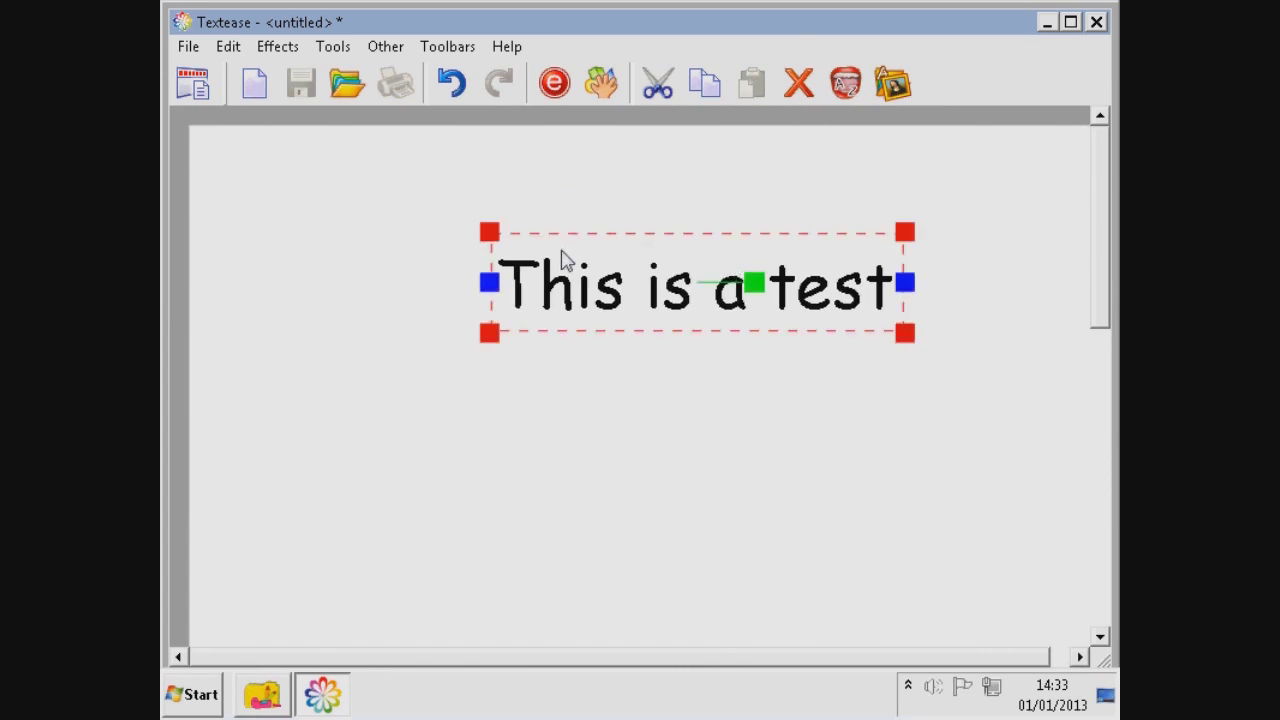
Step: Close the Textease document and discard its changes
{"action": "left_click", "coordinate": [1097, 22]}
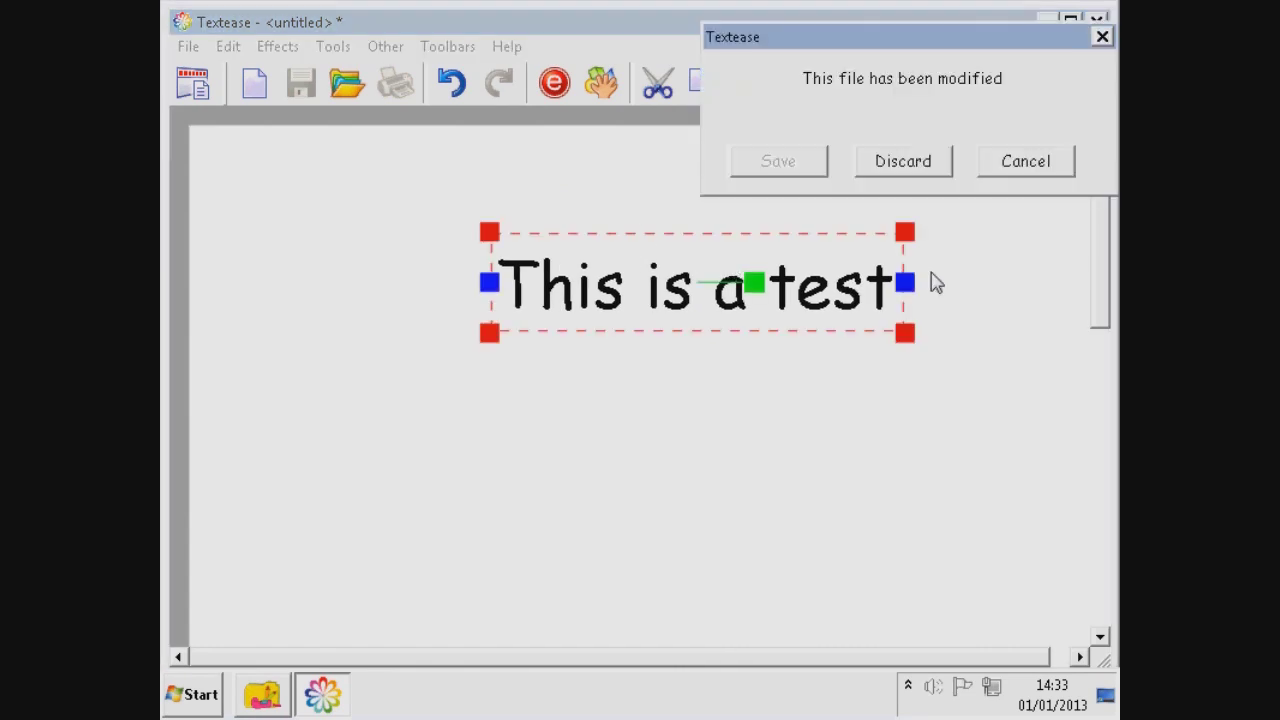
{"action": "left_click", "coordinate": [905, 168]}
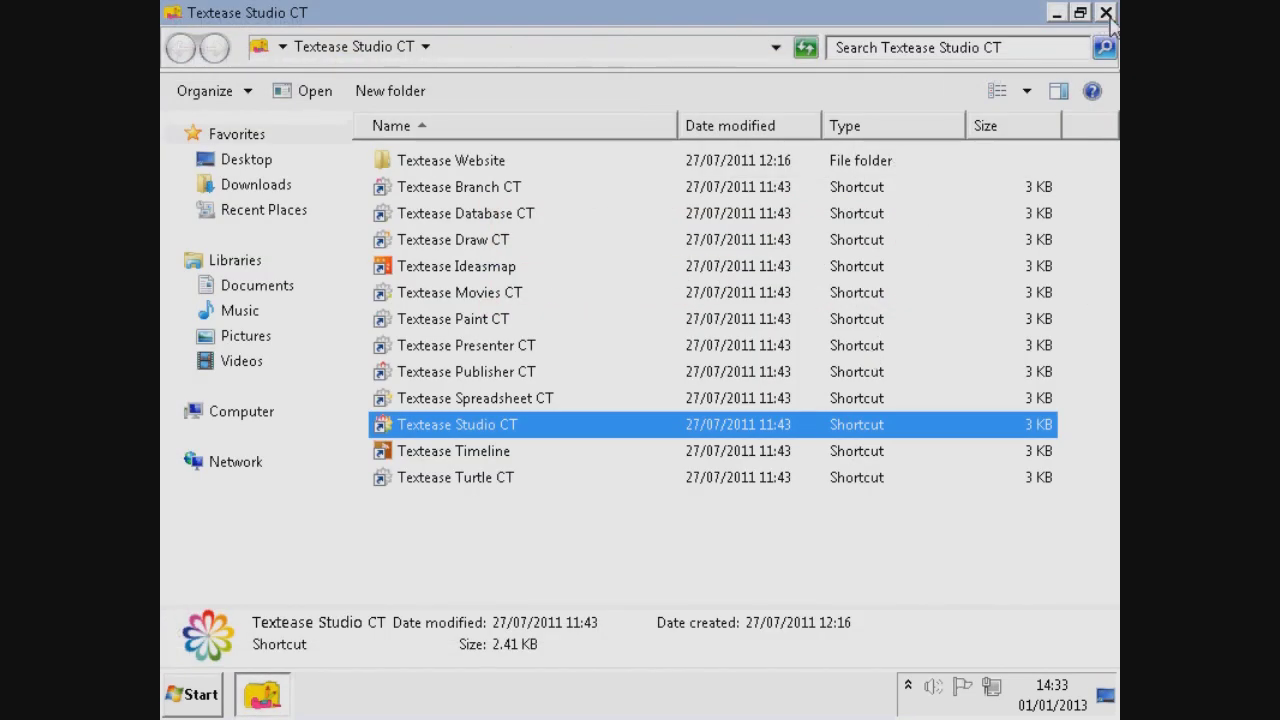
Step: Close the Textease Studio CT folder, launch Espresso Primary from the desktop, and open its Key Stage 1 English section
{"action": "left_click", "coordinate": [1106, 14]}
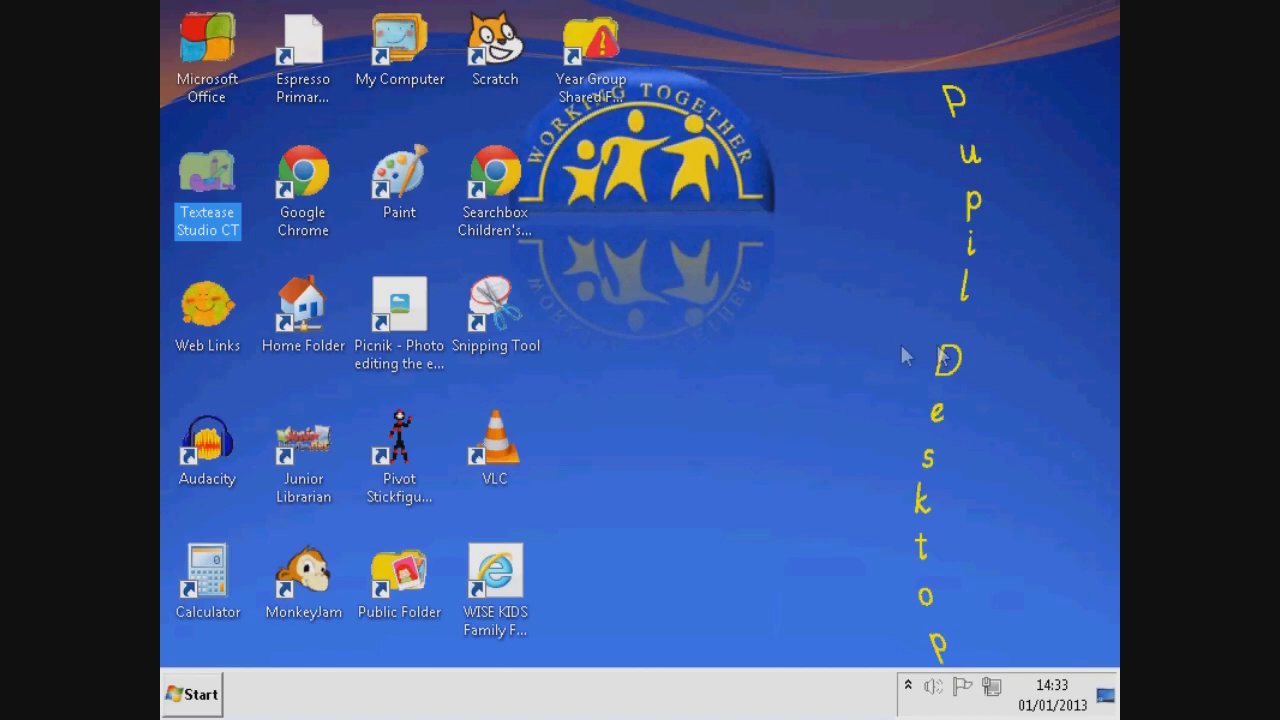
{"action": "left_click", "coordinate": [303, 35]}
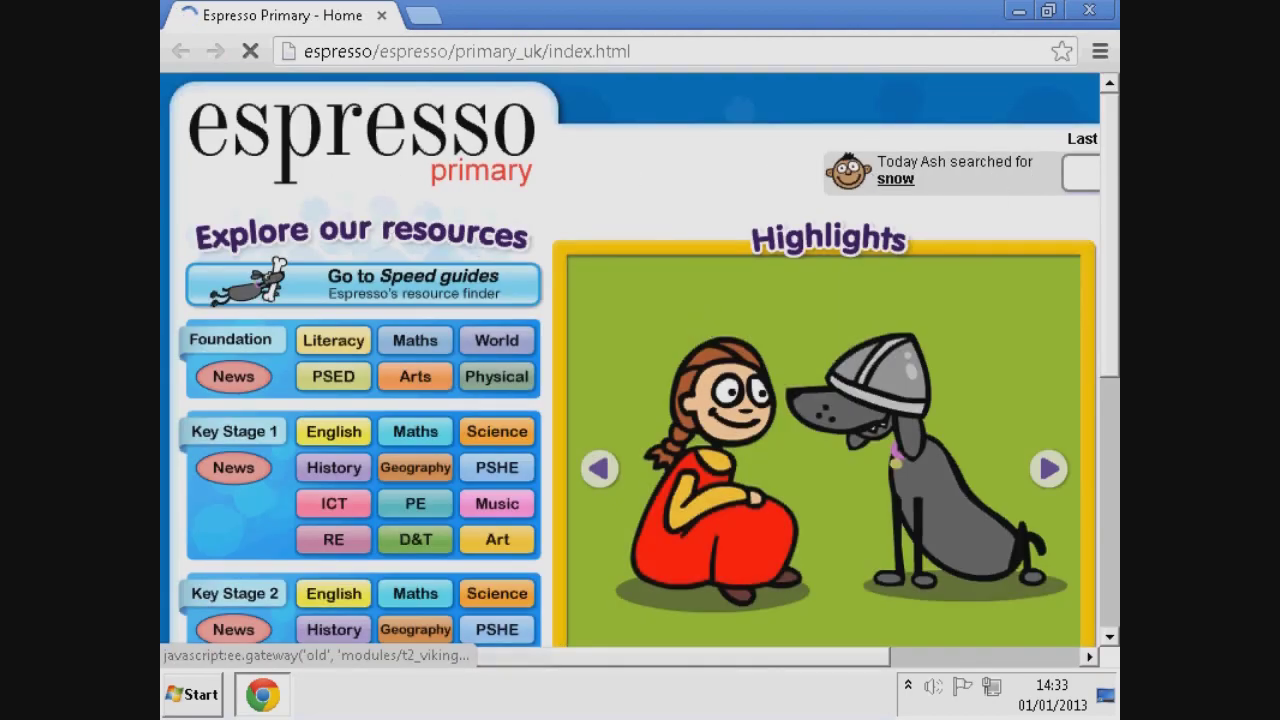
{"action": "scroll", "coordinate": [1106, 440], "scroll_direction": "down", "scroll_amount": 4}
{"action": "left_click_drag", "start_coordinate": [1112, 508], "coordinate": [1108, 300]}
{"action": "left_click", "coordinate": [333, 431]}
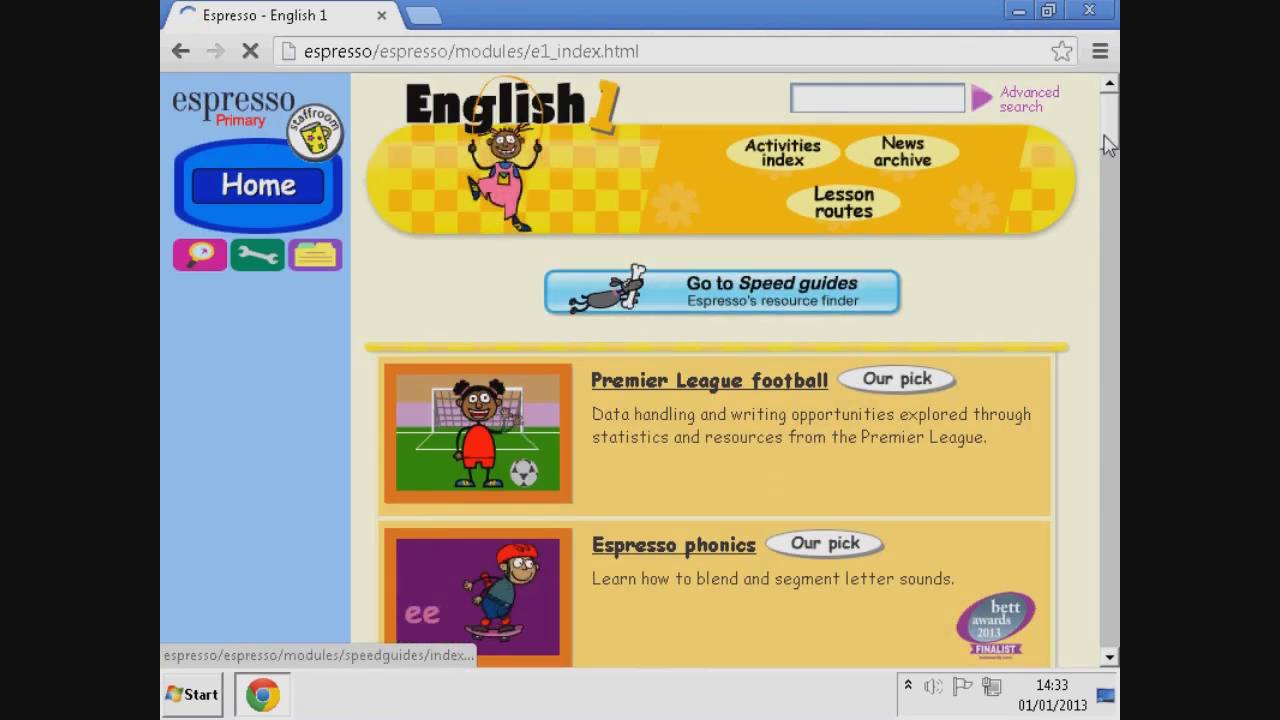
Step: Open the Big books page from English 1, look over its books, and close the browser
{"action": "left_click_drag", "start_coordinate": [1103, 143], "coordinate": [1104, 180]}
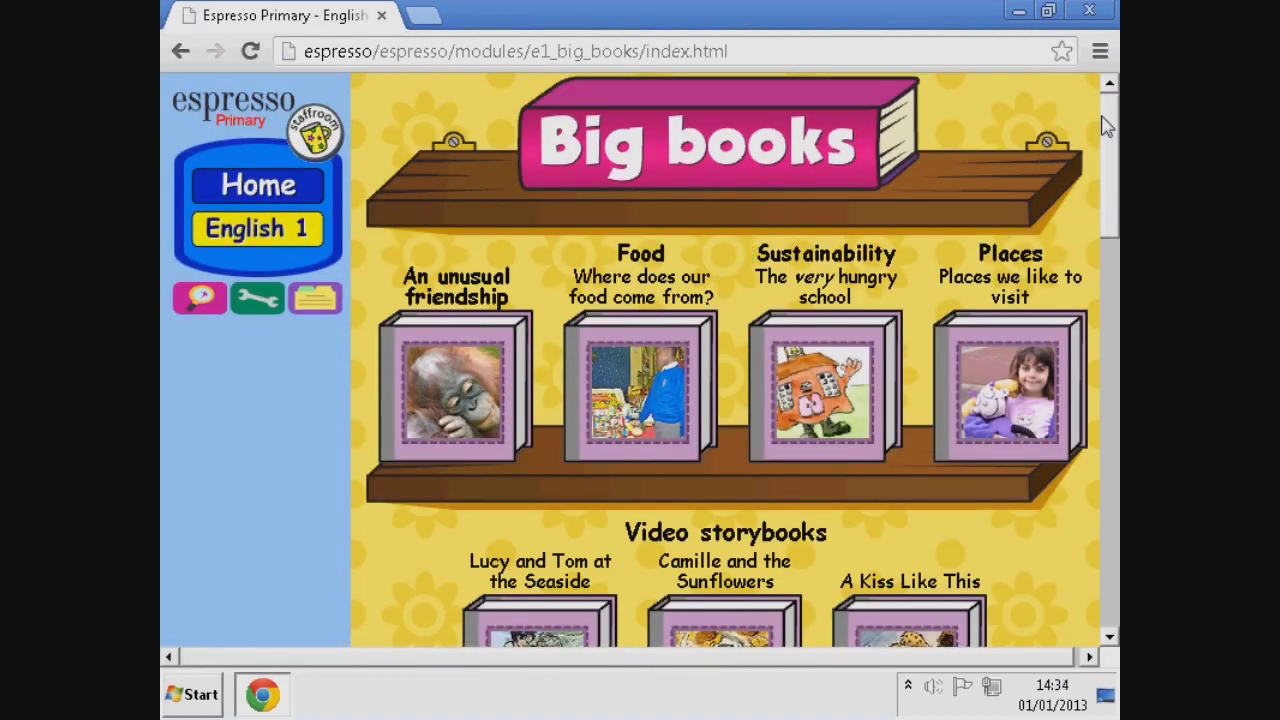
{"action": "mouse_move", "coordinate": [1110, 125]}
{"action": "left_mouse_down"}
{"action": "mouse_move", "coordinate": [1078, 443]}
{"action": "mouse_move", "coordinate": [1066, 243]}
{"action": "mouse_move", "coordinate": [1085, 125]}
{"action": "left_mouse_up"}
{"action": "left_click", "coordinate": [1088, 12]}
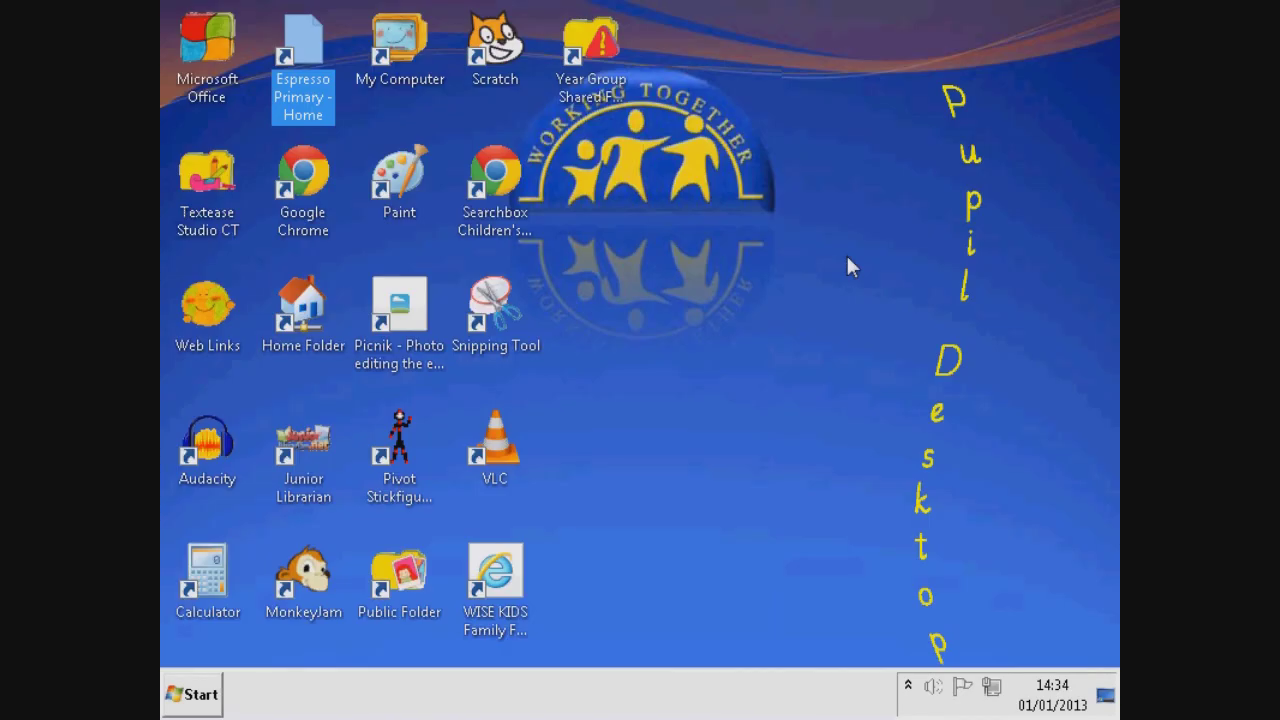
Step: Open BBC - Schools - Ages 4-11 from the desktop's Web Links folder and go to its History subject
{"action": "double_click", "coordinate": [203, 310]}
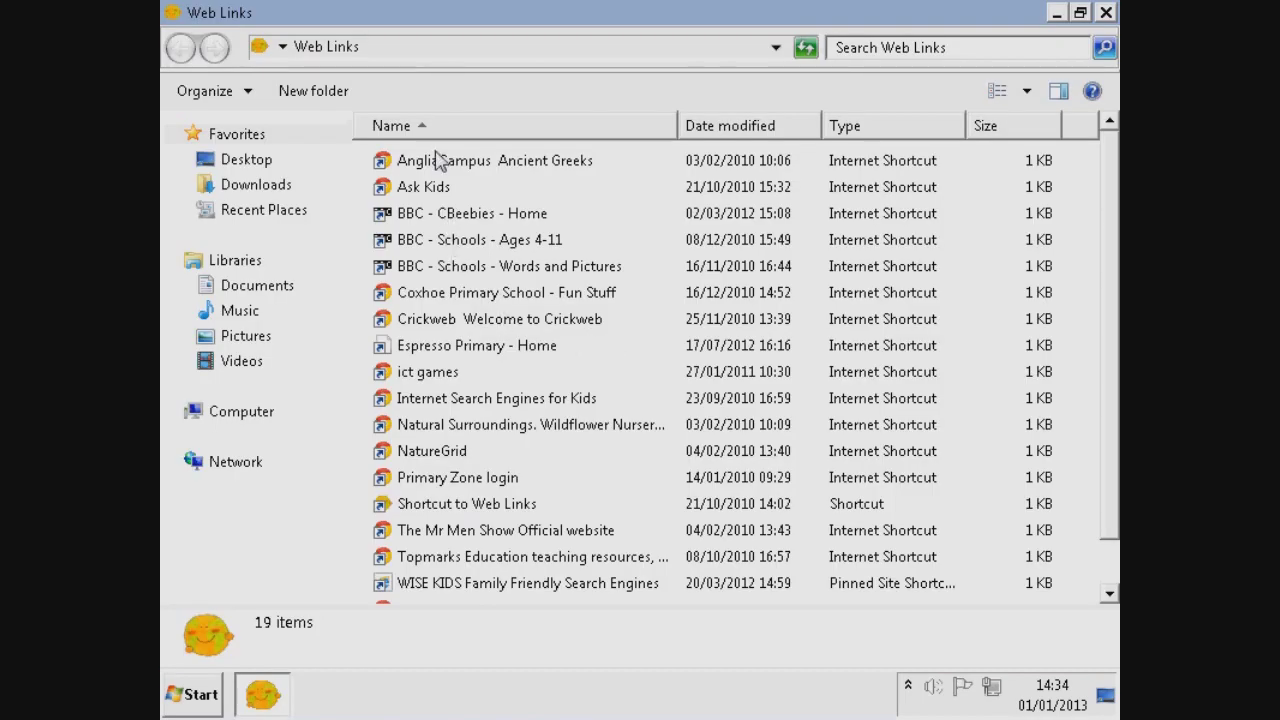
{"action": "double_click", "coordinate": [472, 246]}
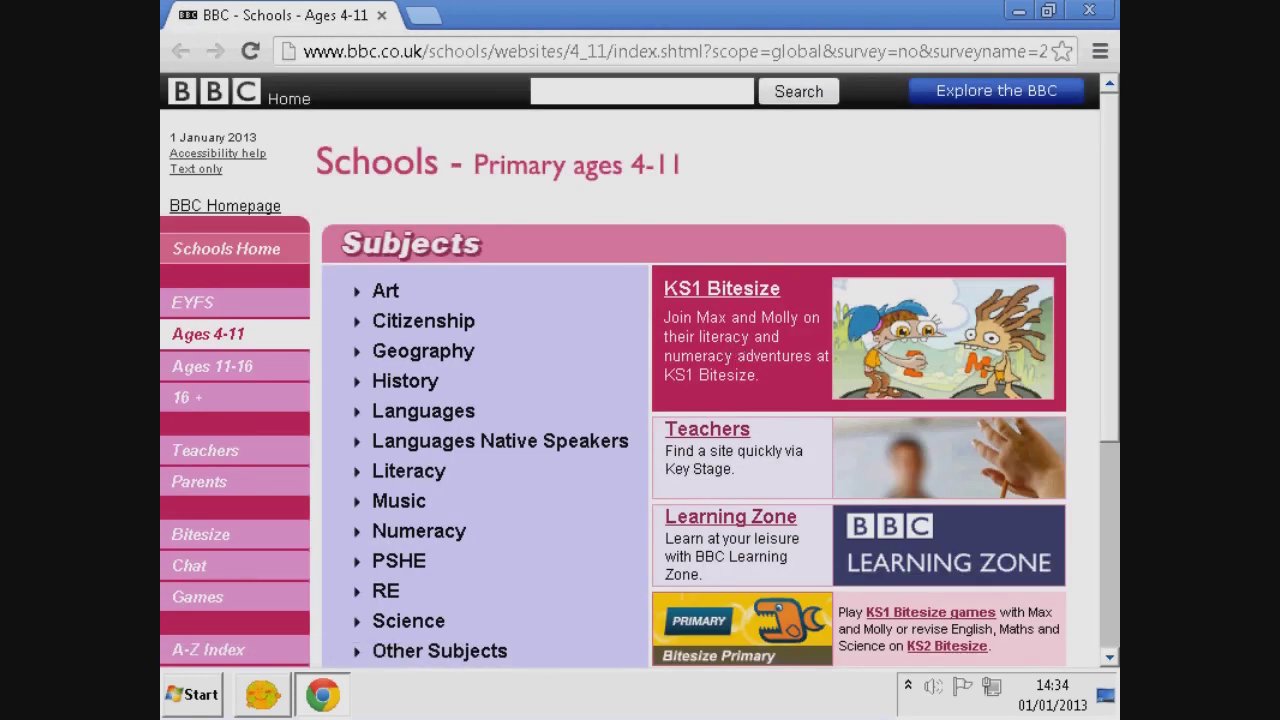
{"action": "scroll", "coordinate": [1115, 300], "scroll_direction": "down", "scroll_amount": 2}
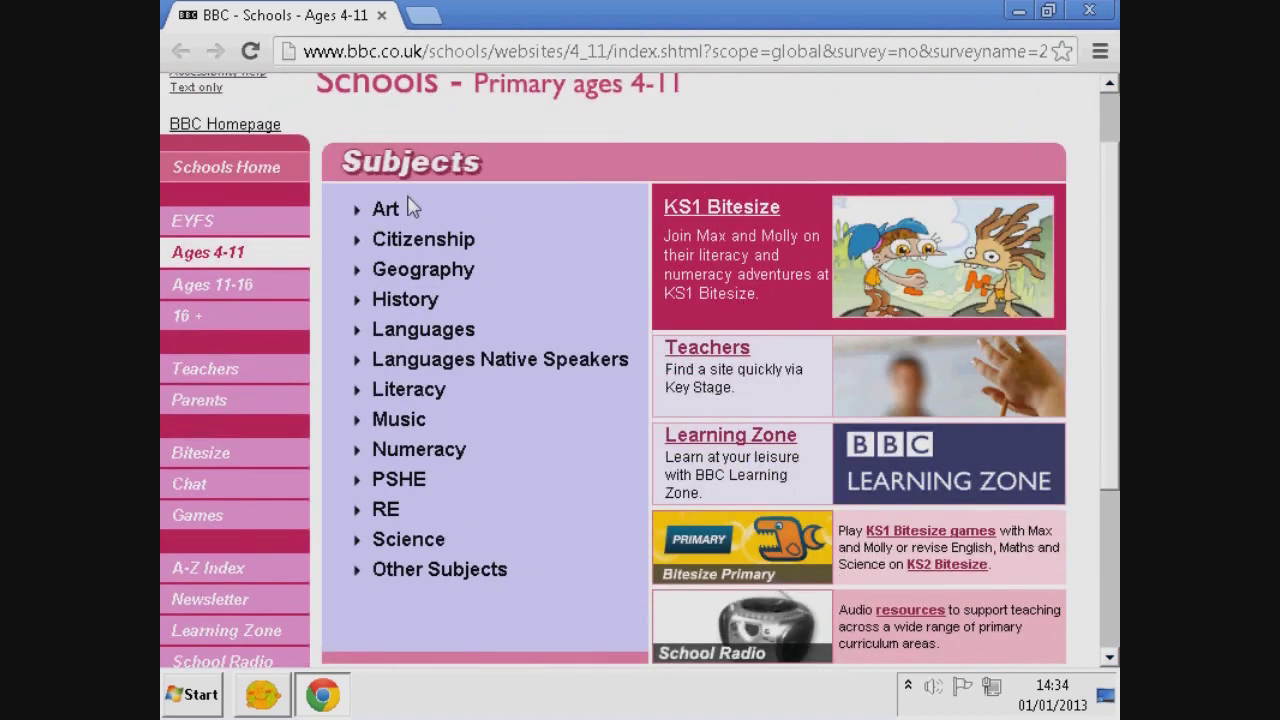
{"action": "left_click", "coordinate": [408, 299]}
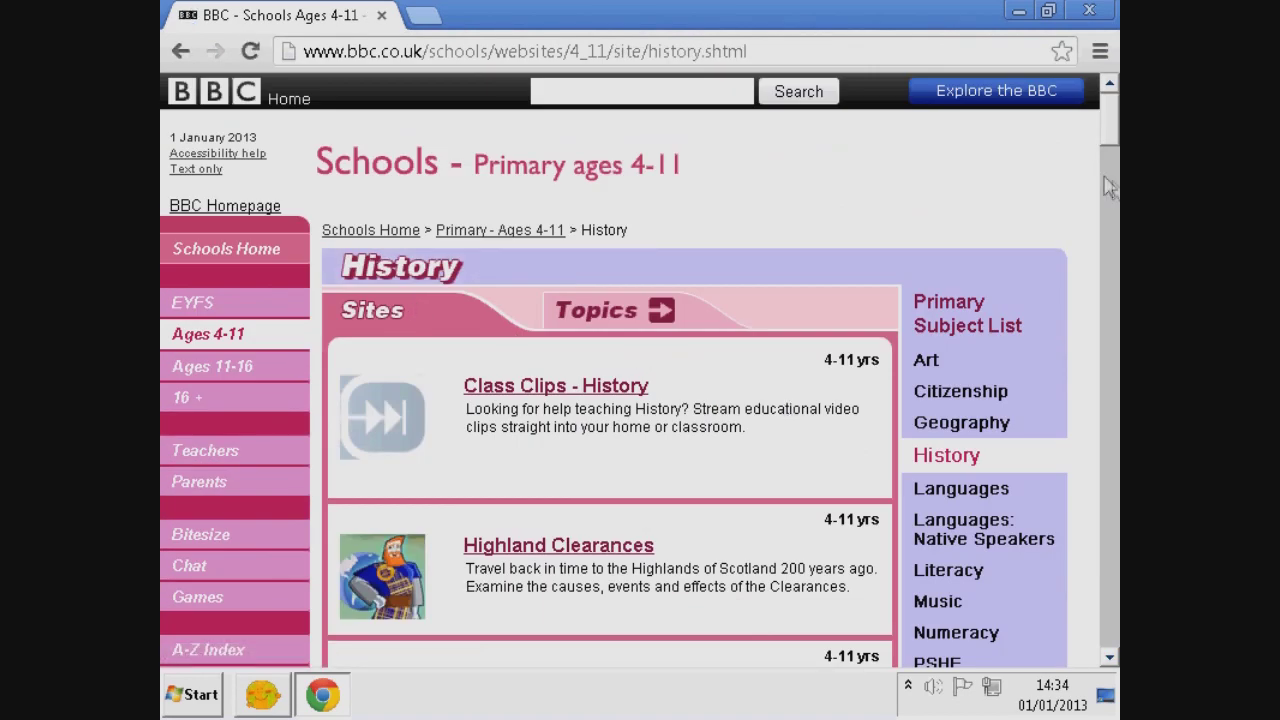
Step: Open the School Radio - World War 2 site from the History list, and close the browser and the Web Links folder
{"action": "left_click_drag", "start_coordinate": [1108, 133], "coordinate": [1106, 197]}
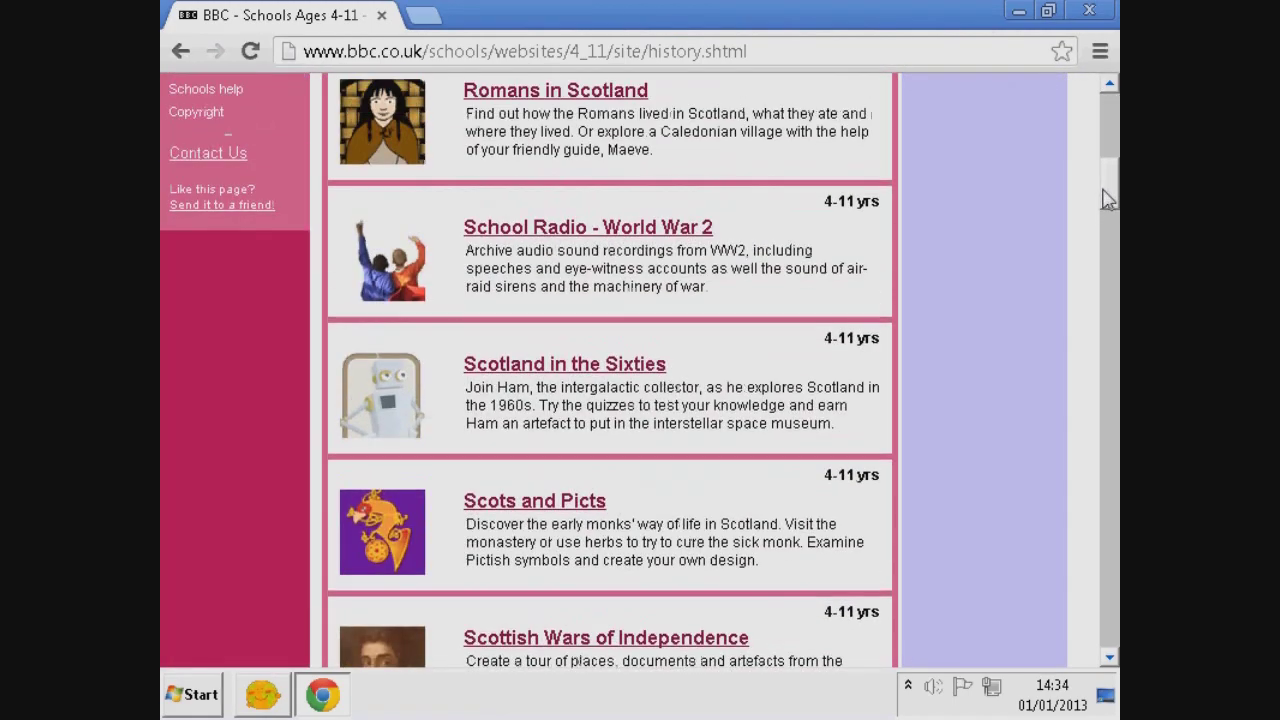
{"action": "left_click", "coordinate": [549, 240]}
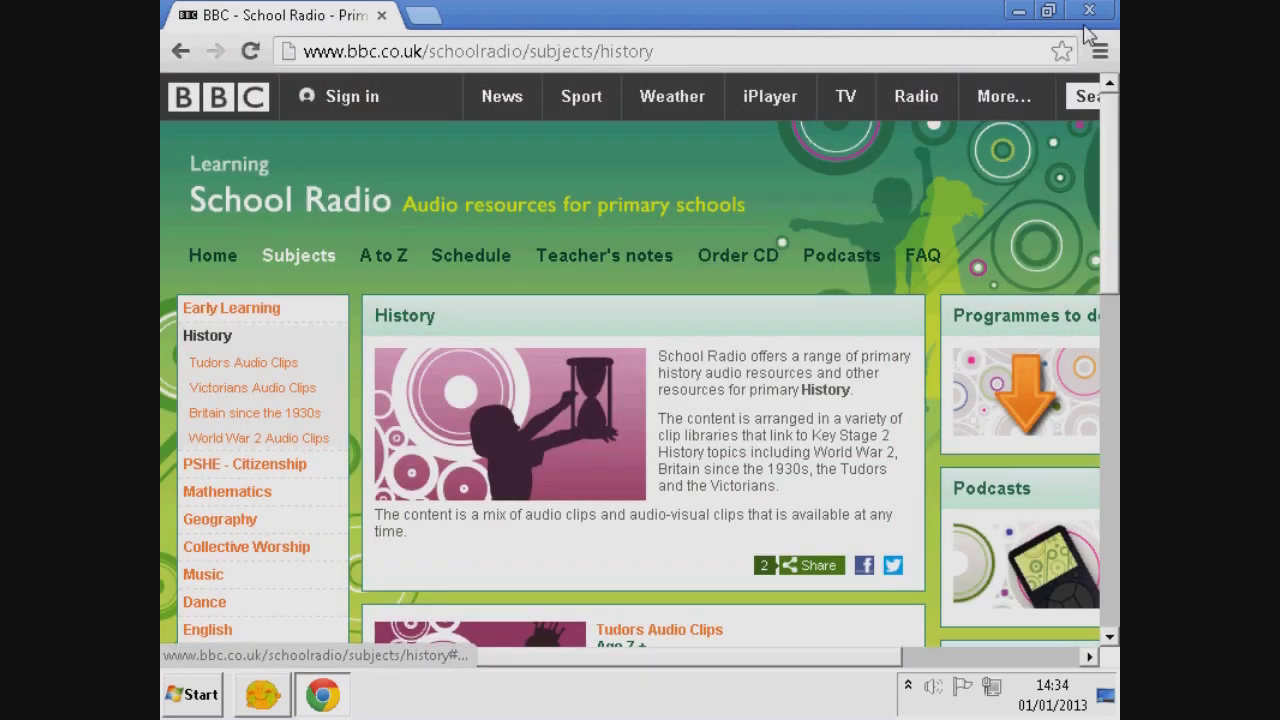
{"action": "left_click", "coordinate": [1089, 12]}
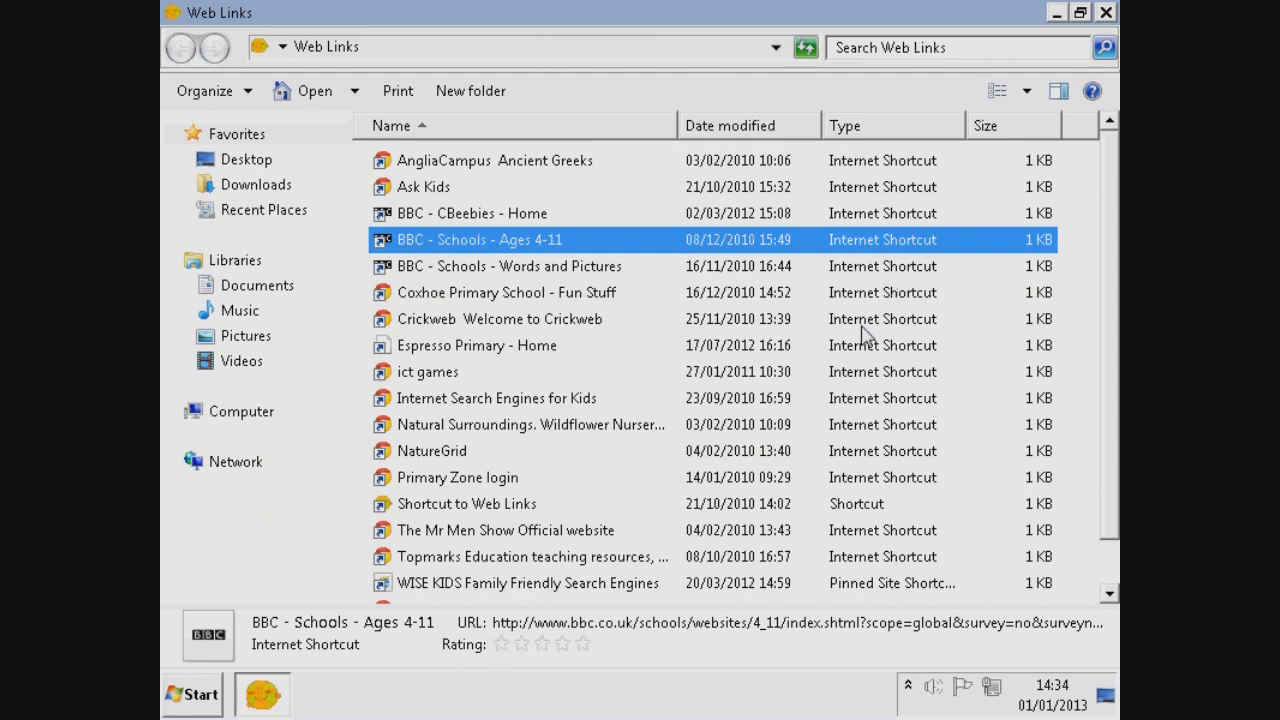
{"action": "left_click", "coordinate": [1105, 13]}
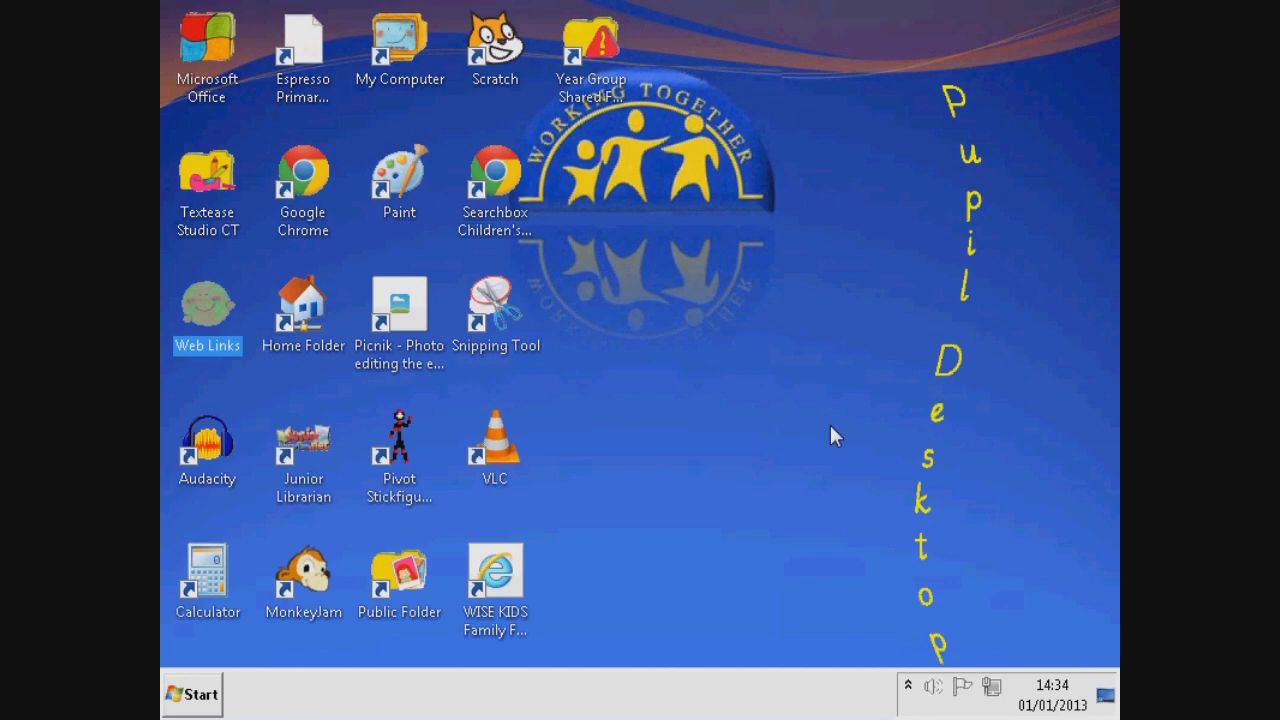
Step: Open Devices and Printers, examine the available printers including the Junior Printer Photocopier, and close the window
{"action": "left_click", "coordinate": [194, 700]}
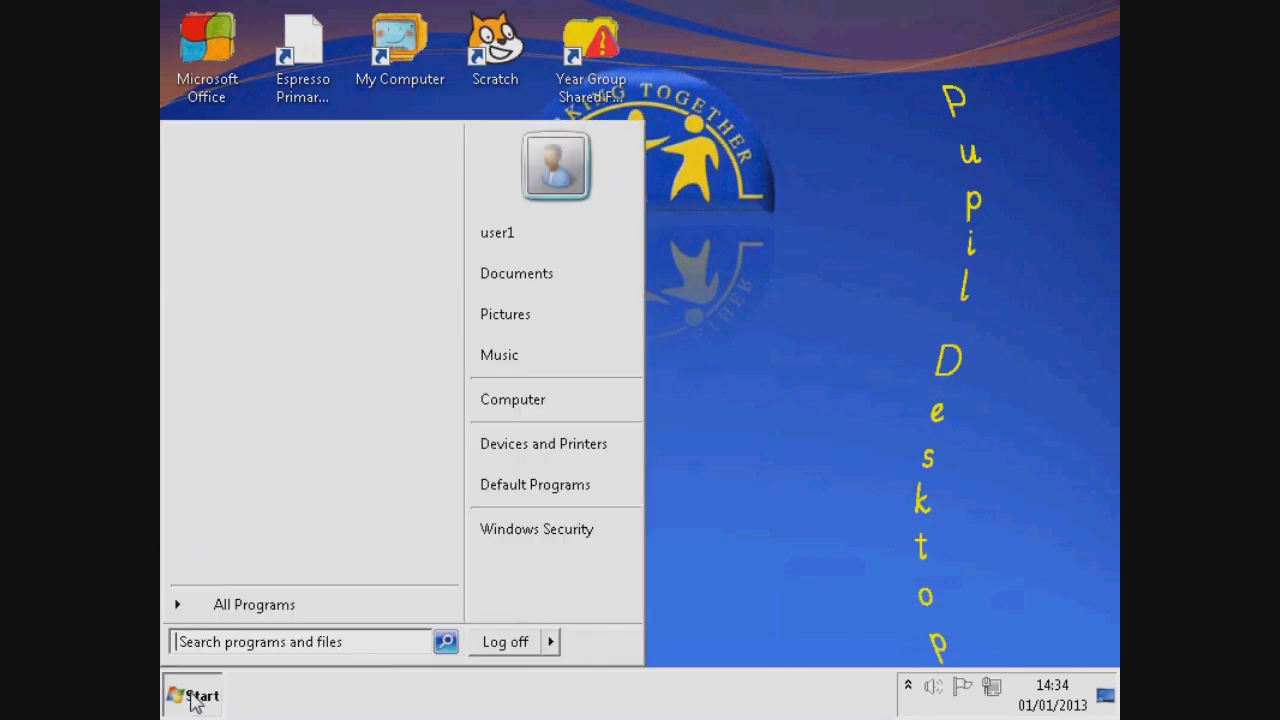
{"action": "left_click", "coordinate": [535, 451]}
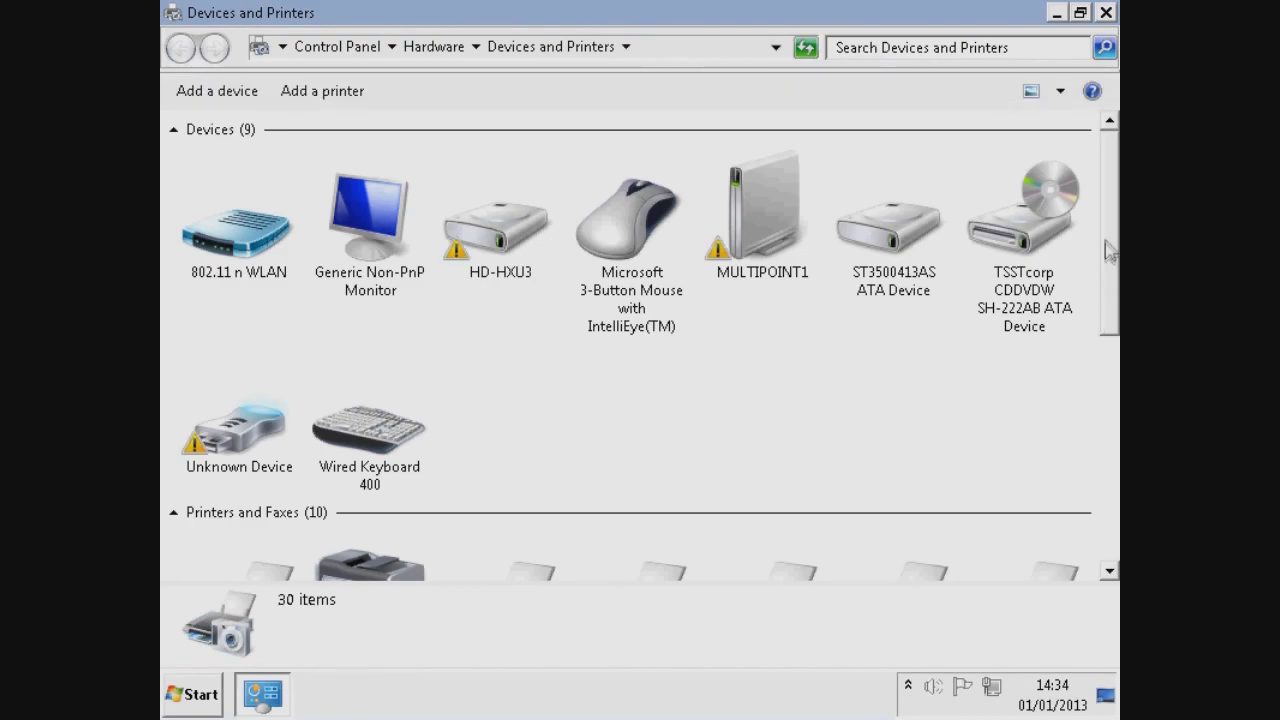
{"action": "scroll", "coordinate": [1106, 328], "scroll_direction": "down", "scroll_amount": 3}
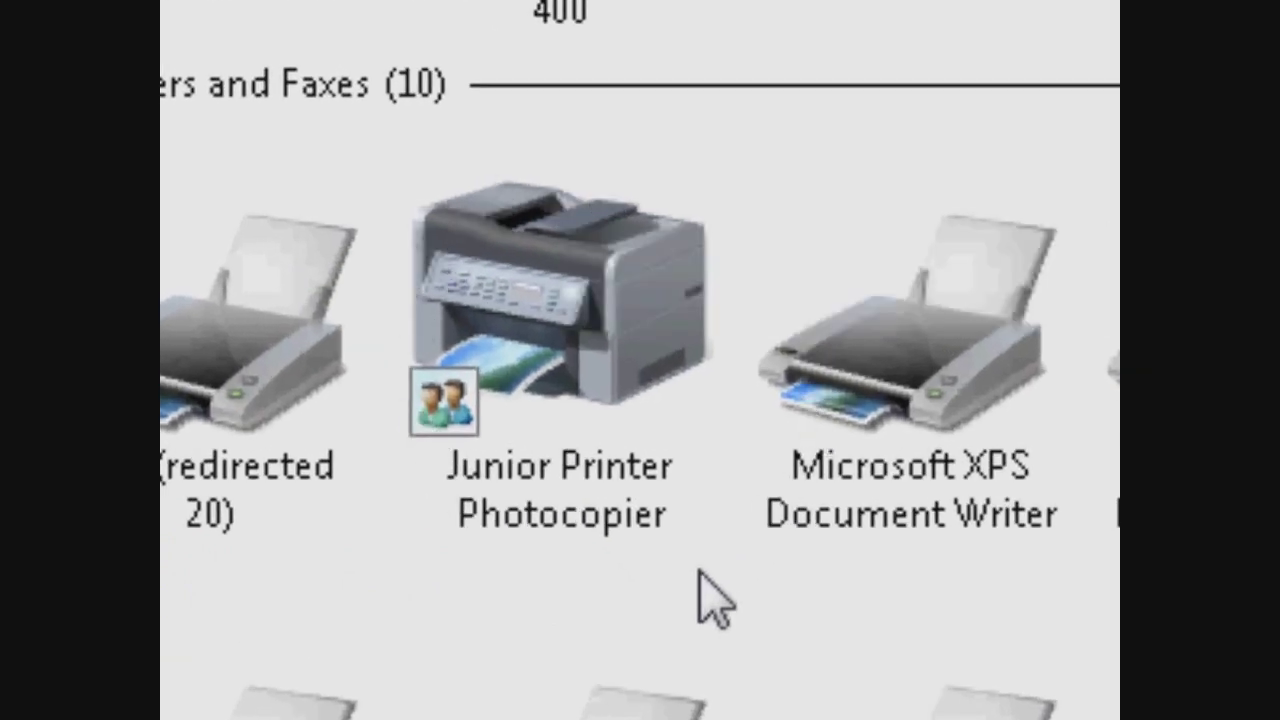
{"action": "mouse_move", "coordinate": [598, 370]}
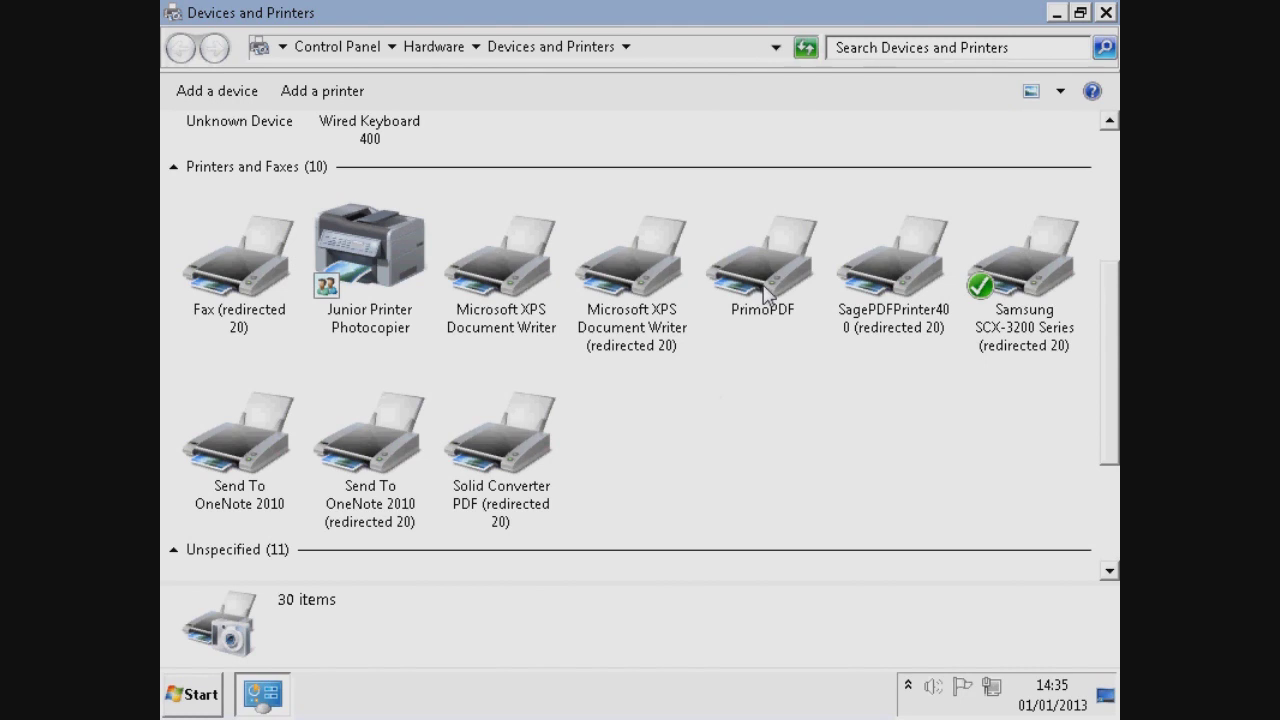
{"action": "left_click", "coordinate": [1106, 13]}
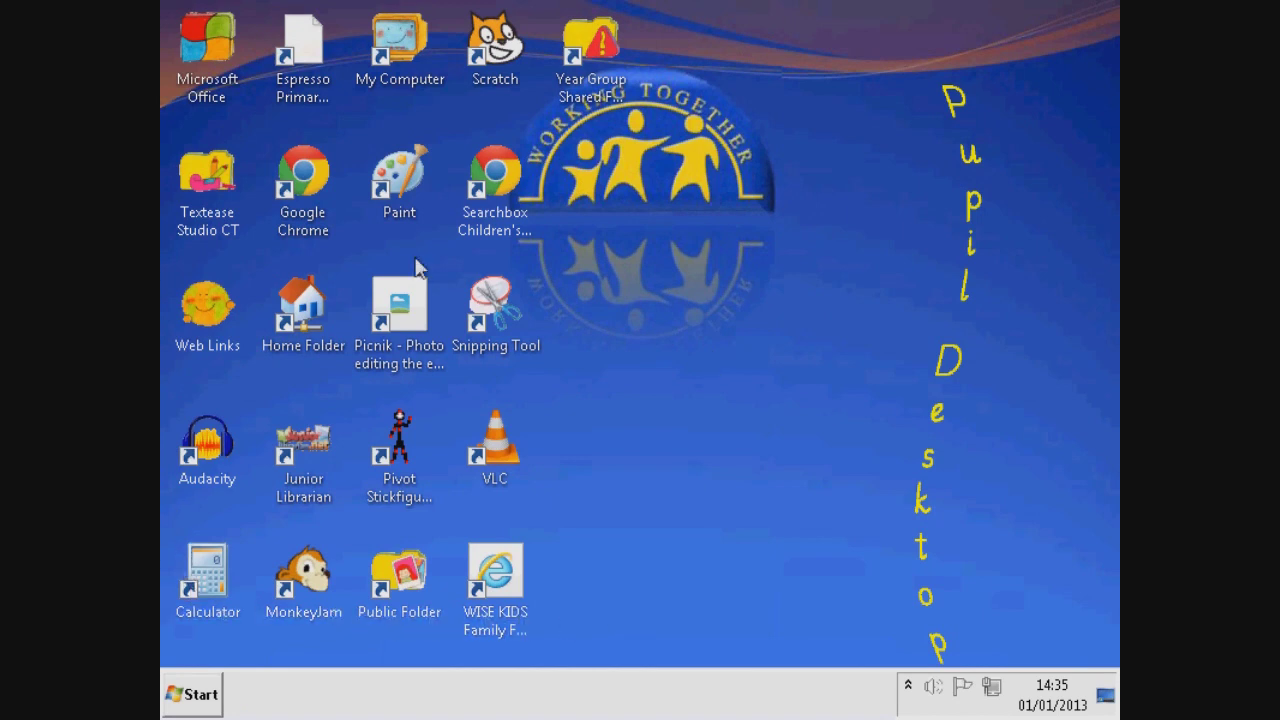
Step: Log off from the pupil desktop session
{"action": "left_click", "coordinate": [172, 690]}
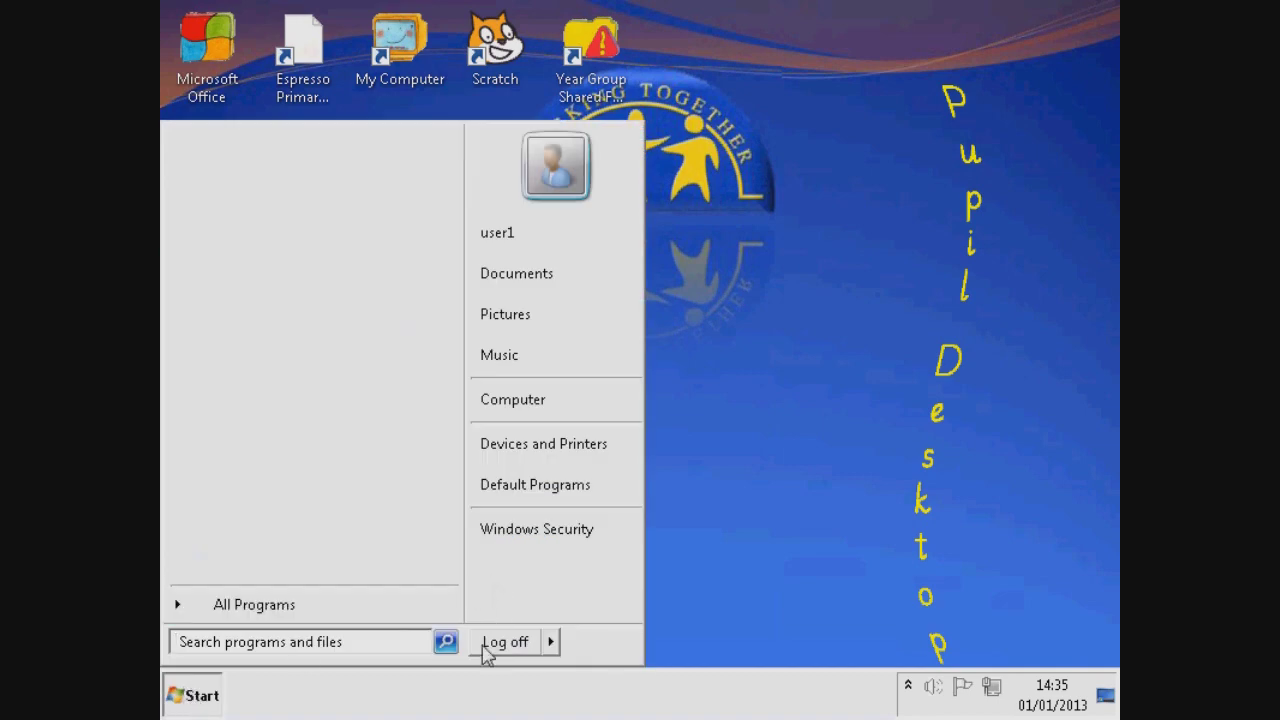